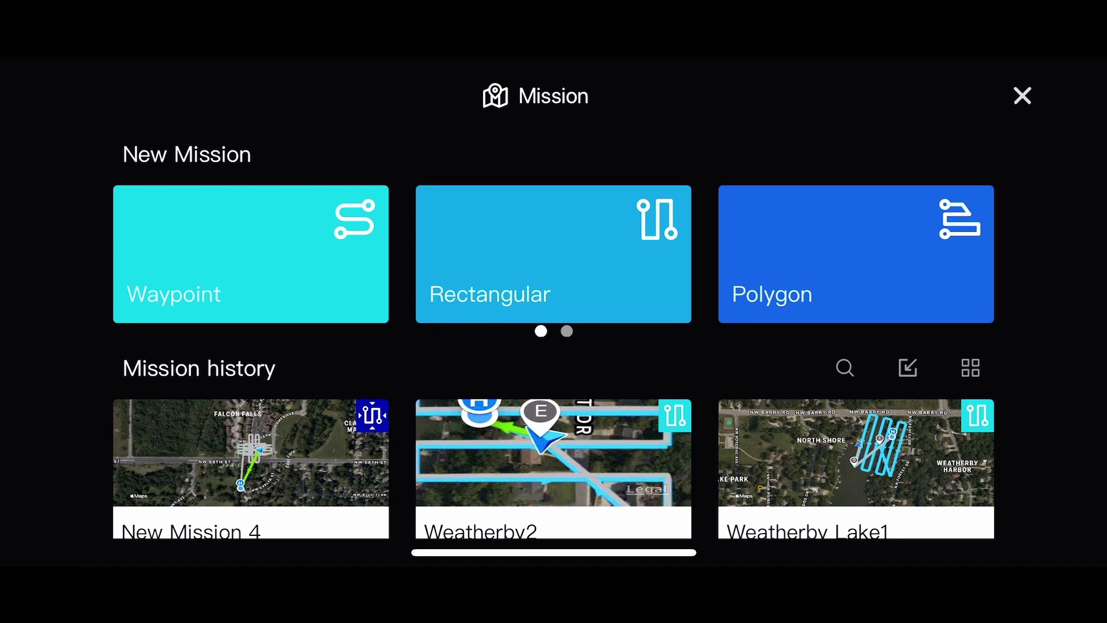
- Swipe the New Mission carousel to its second page to show the Polygon, Oblique and Recording tiles
scroll(553, 253, right, 5)
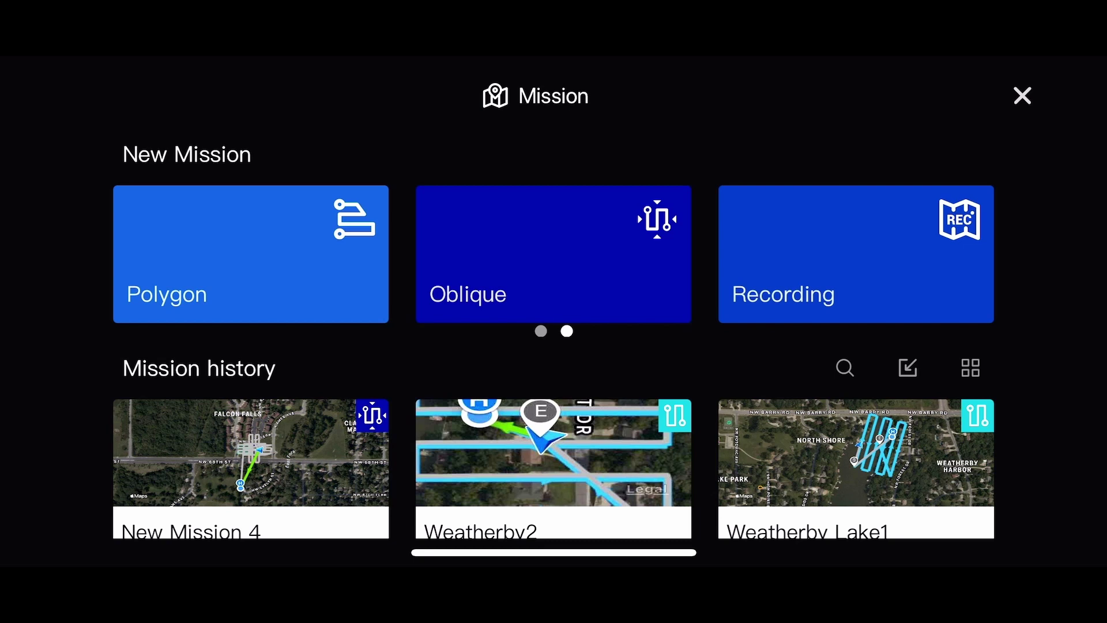
scroll(554, 254, left, 5)
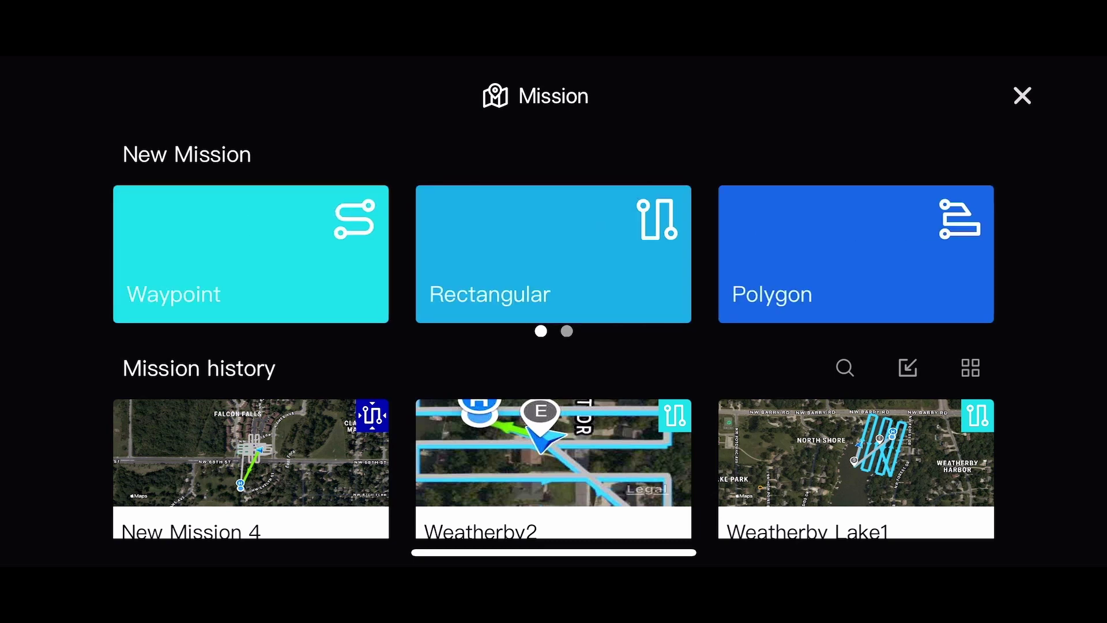
scroll(554, 254, right, 5)
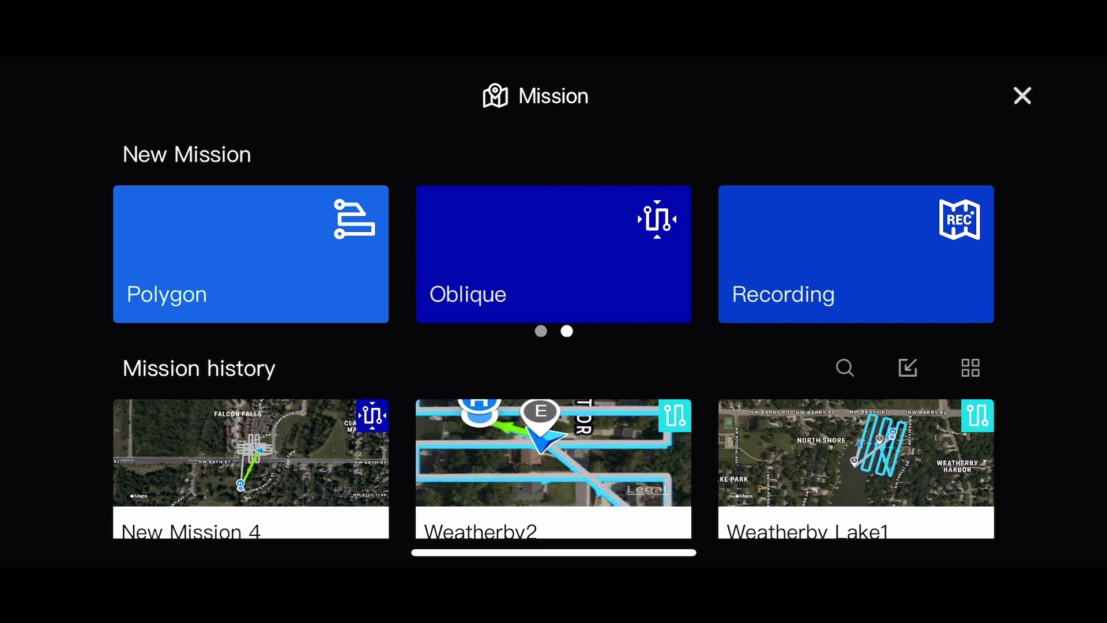
- Create an Oblique mission centred on the wooded lot and dismiss the disconnected-controller warning
click(250, 254)
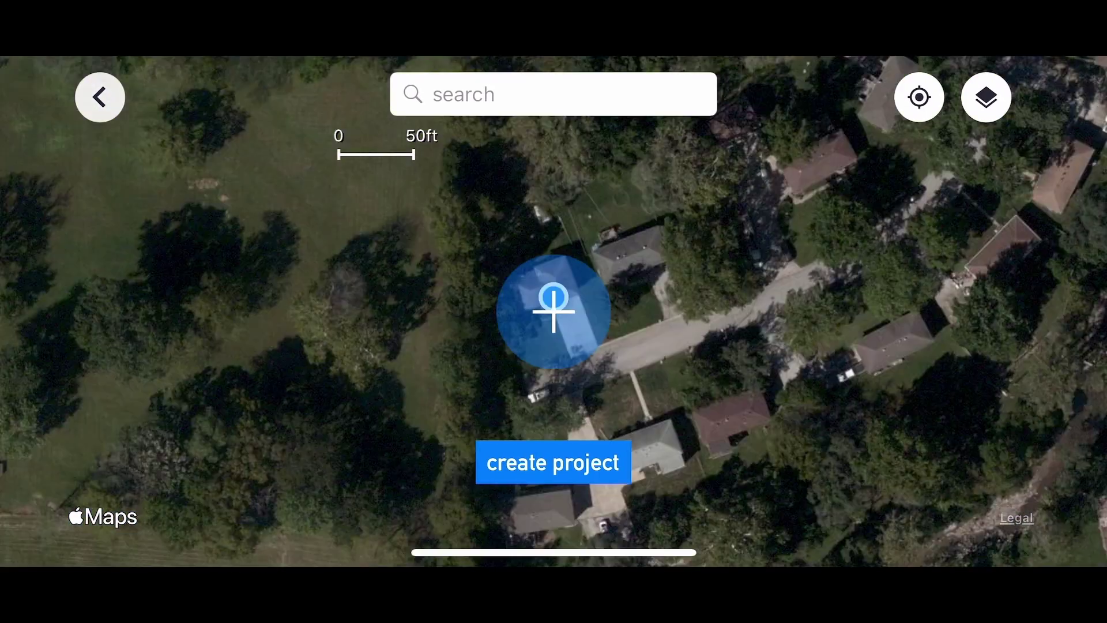
drag(461, 346, 704, 321)
drag(634, 322, 701, 318)
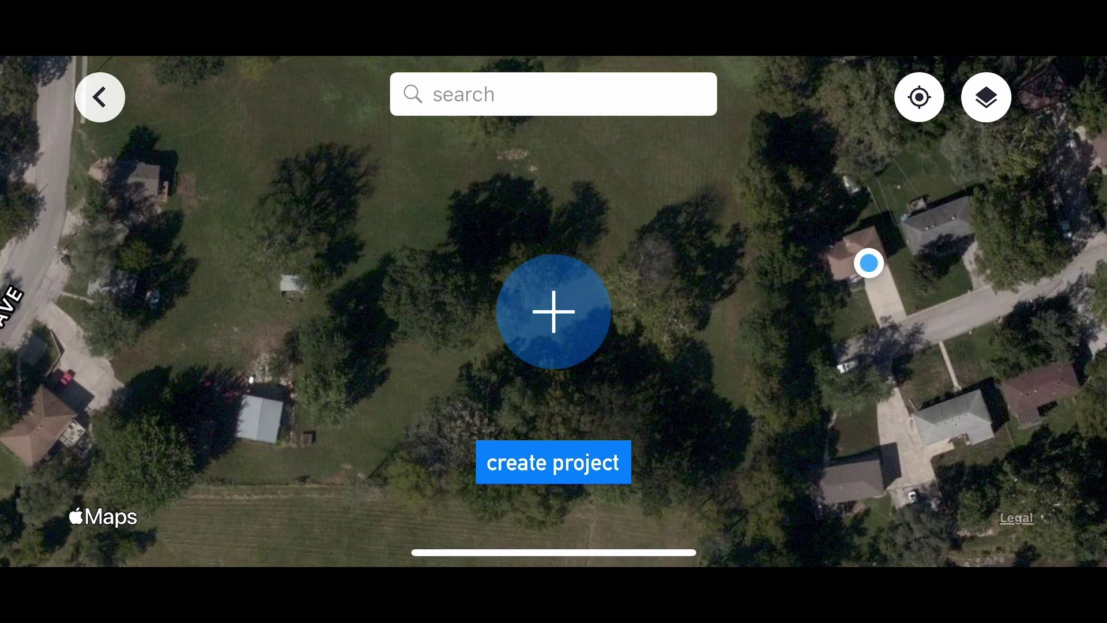
click(553, 462)
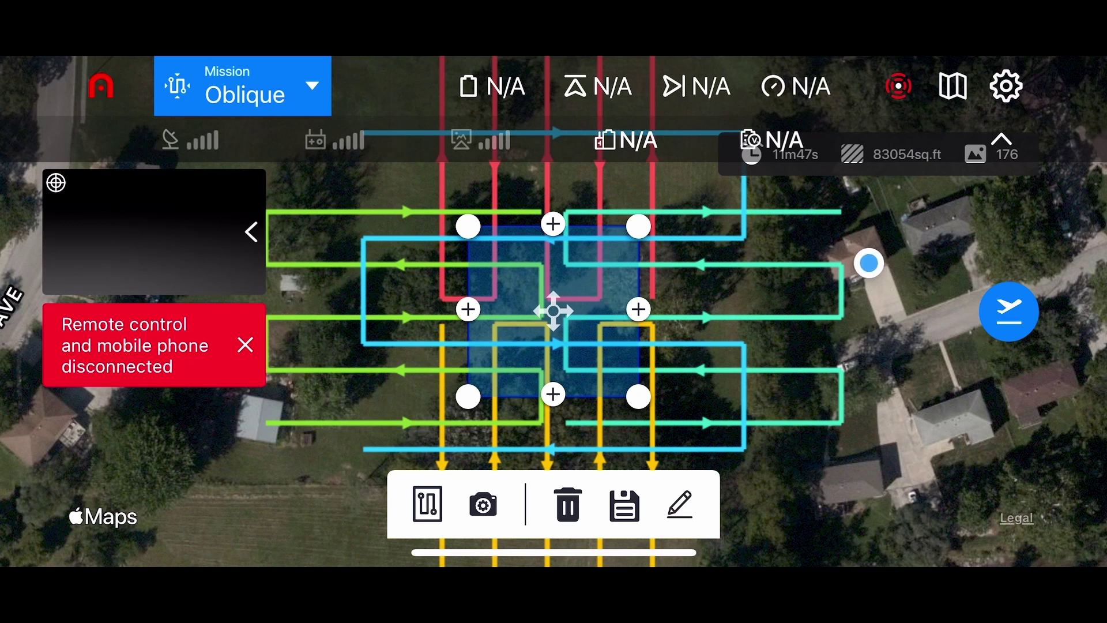
click(245, 344)
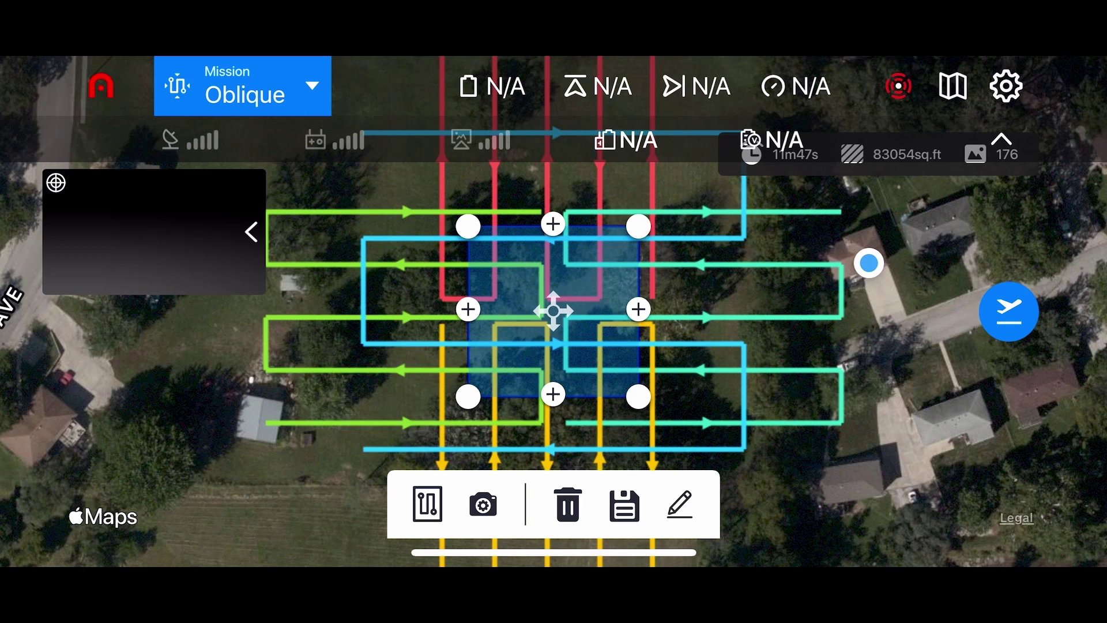
- Keep the name New Mission 4 and display its route parameters (197ft altitude, 1.01cm/px GSD)
click(679, 504)
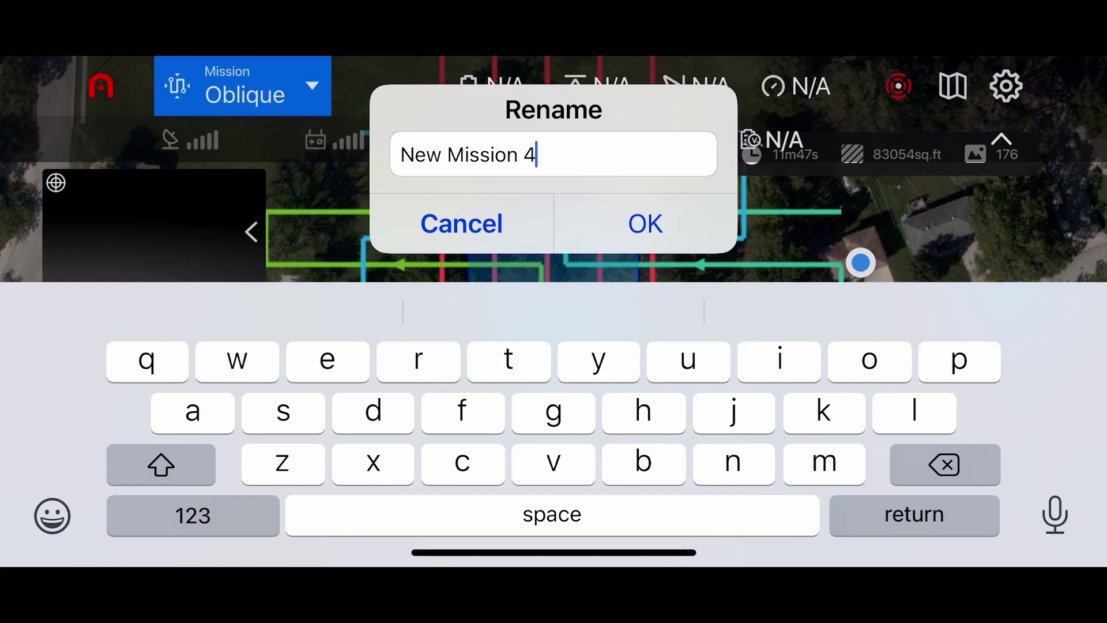
key(Return)
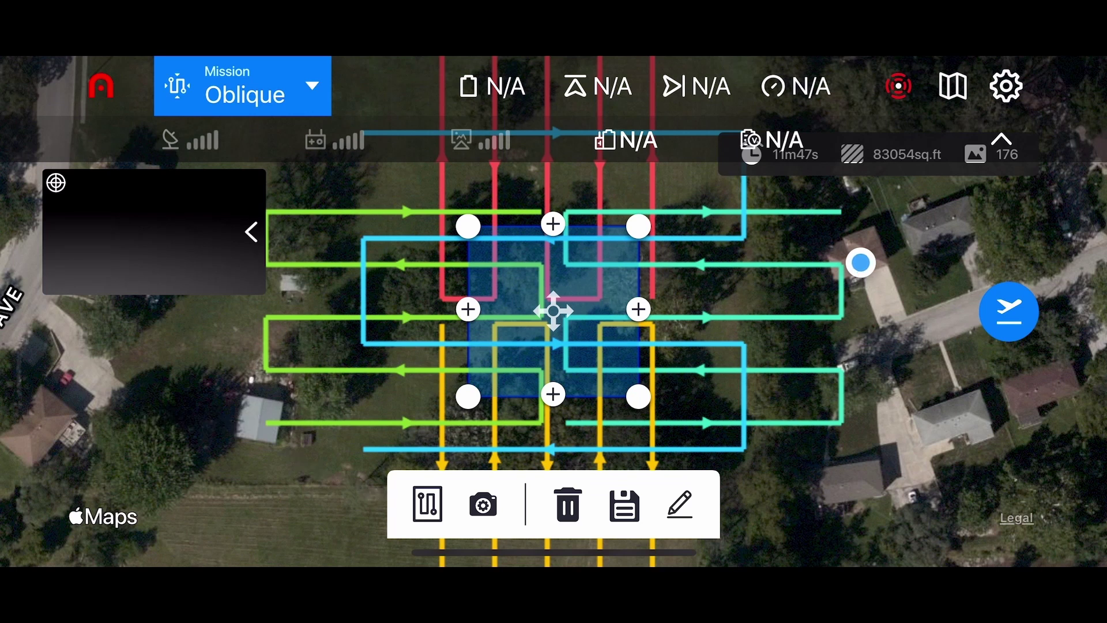
click(427, 504)
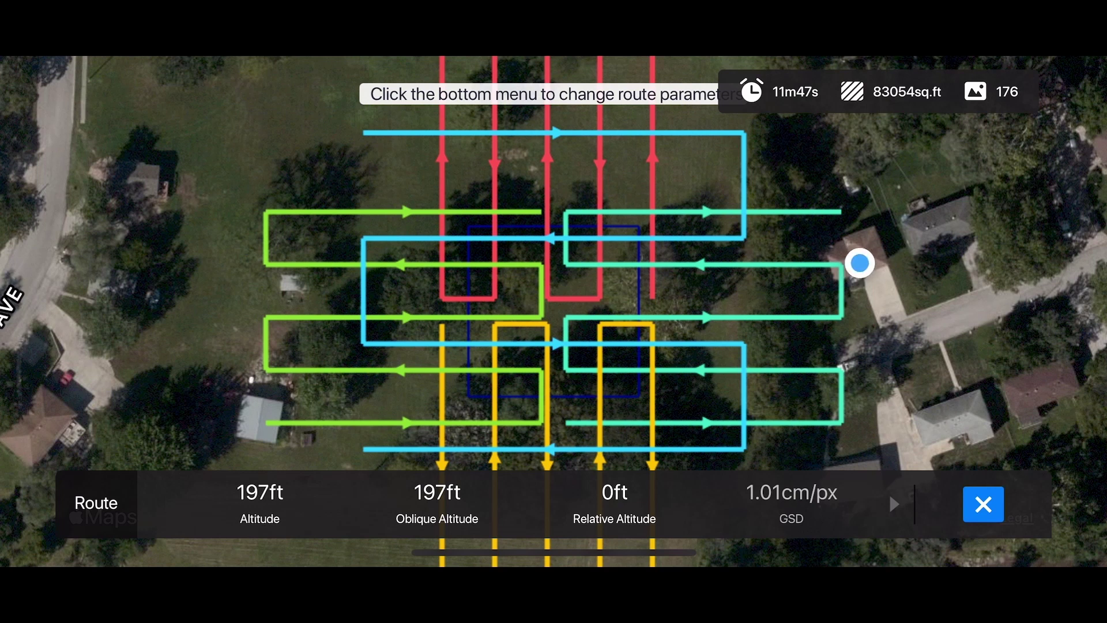
click(260, 503)
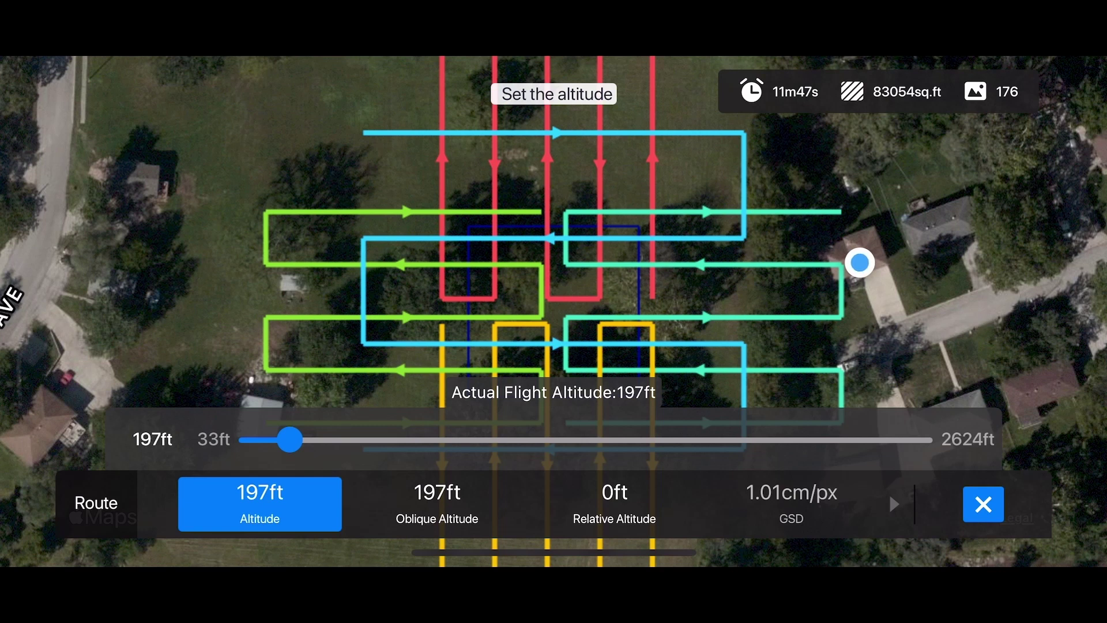
click(437, 503)
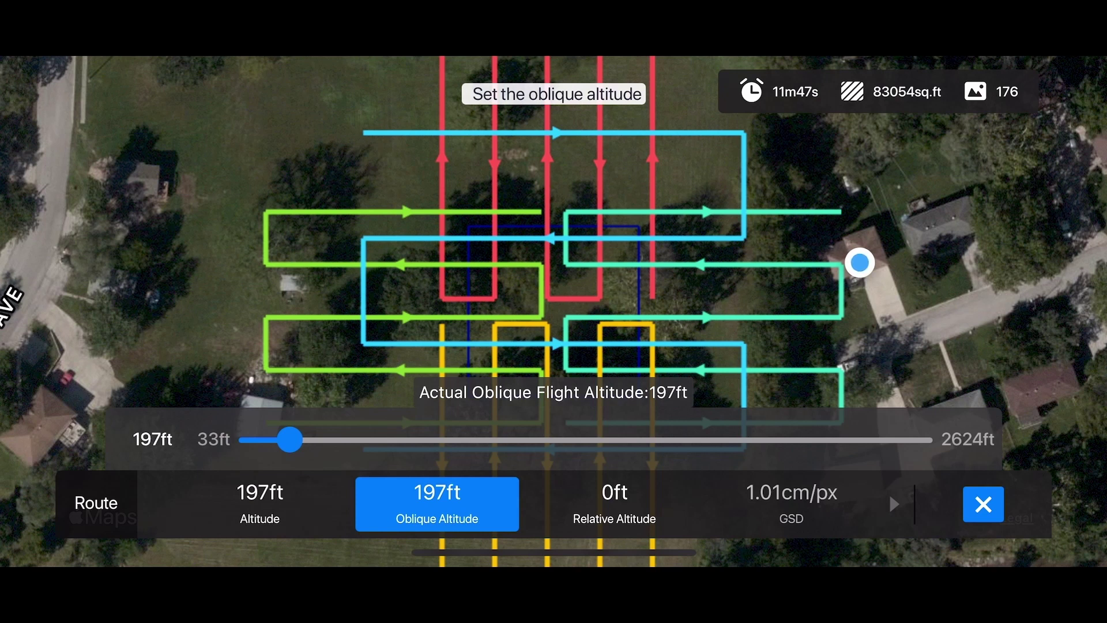
click(614, 503)
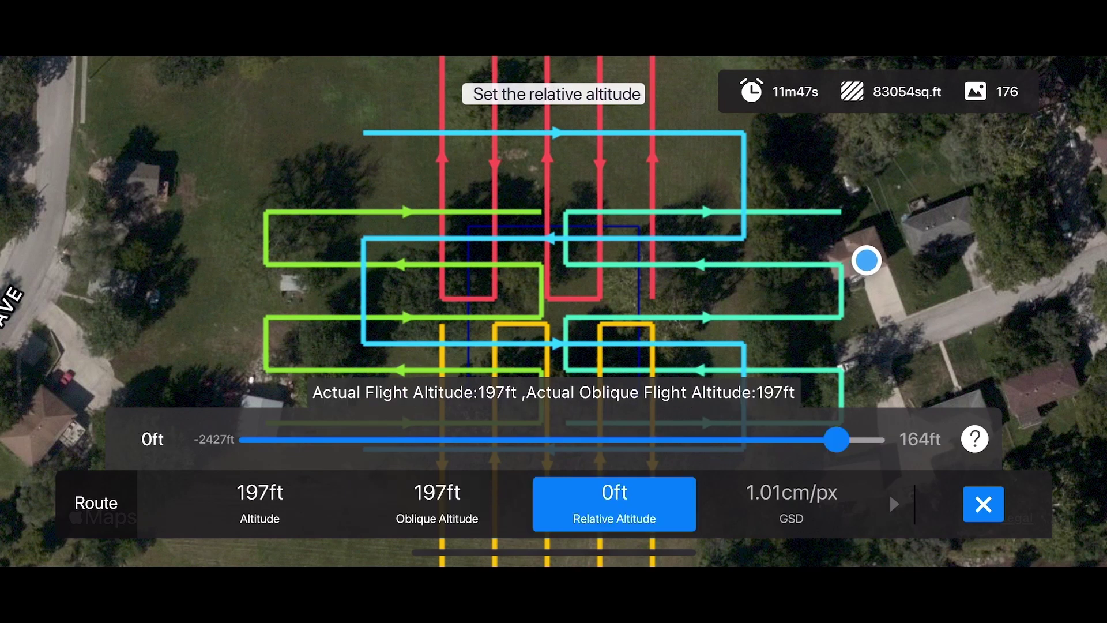
click(894, 503)
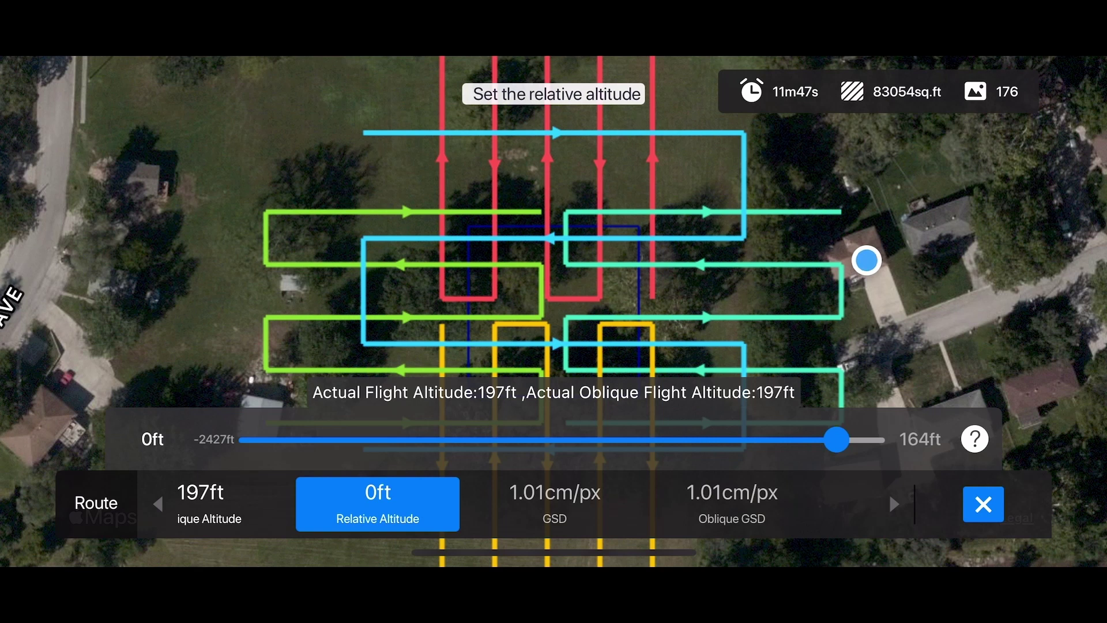
click(893, 504)
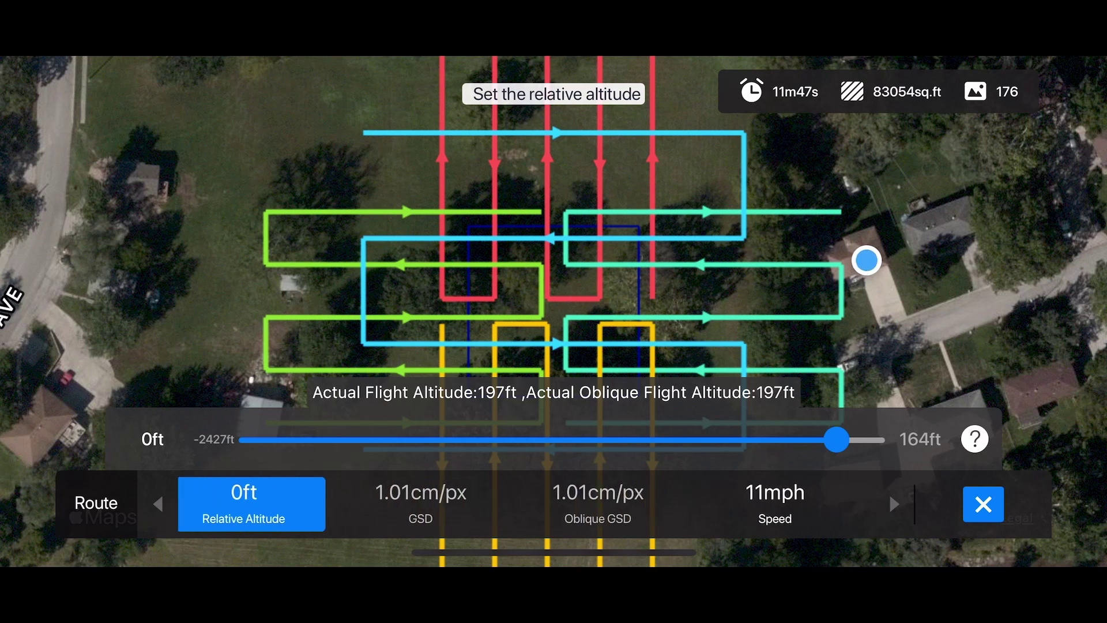
click(894, 503)
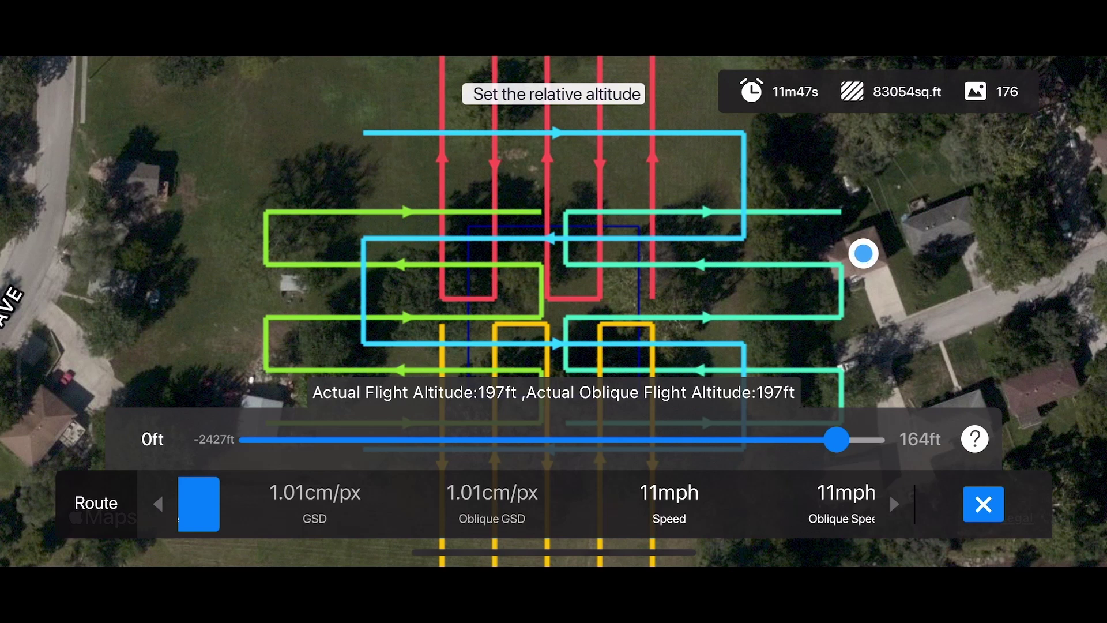
- Lower both the flight speed and the oblique speed to 5mph
click(669, 503)
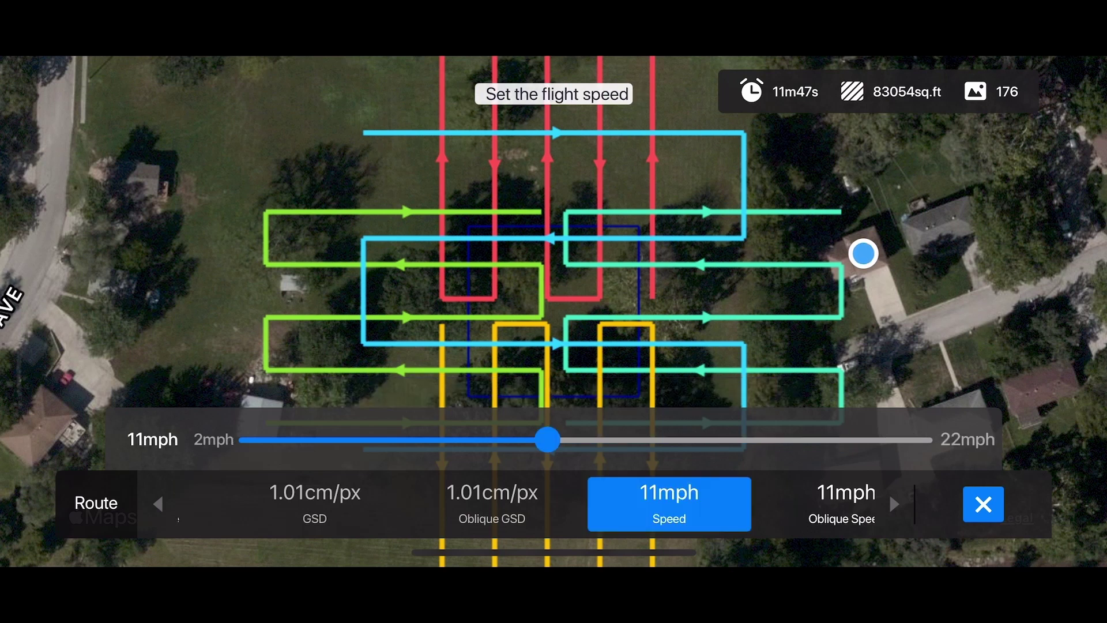
drag(547, 440, 366, 440)
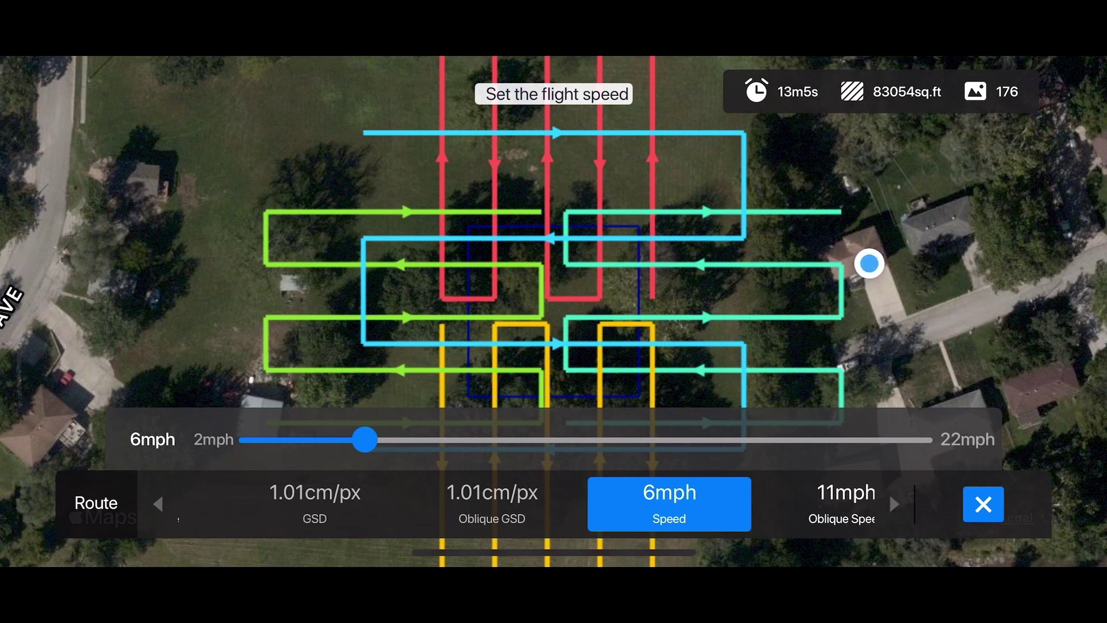
drag(365, 440, 346, 440)
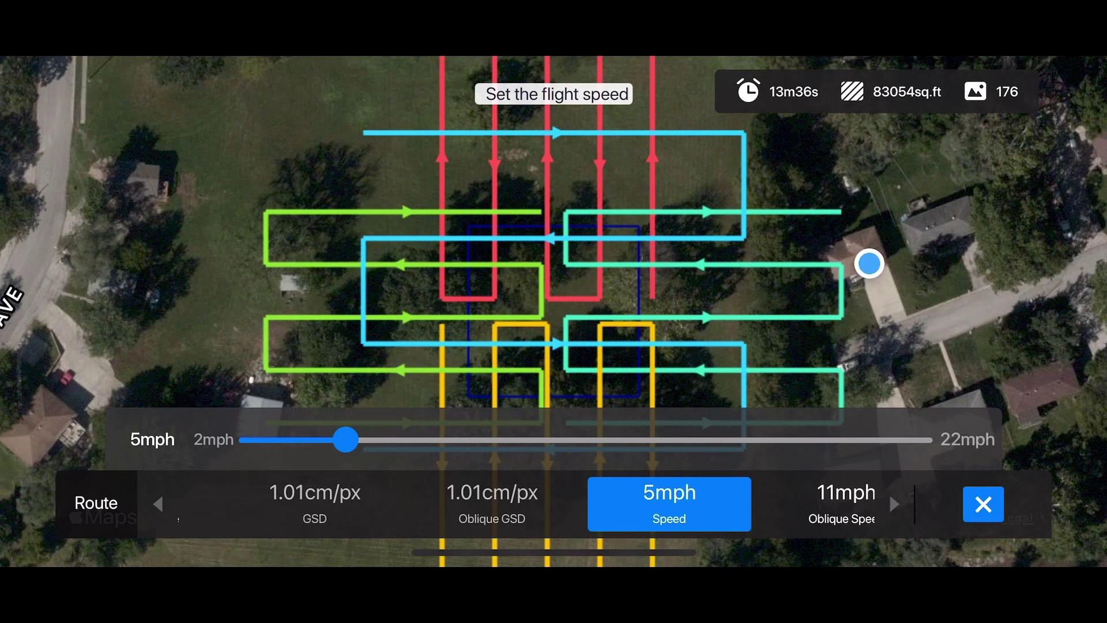
click(824, 502)
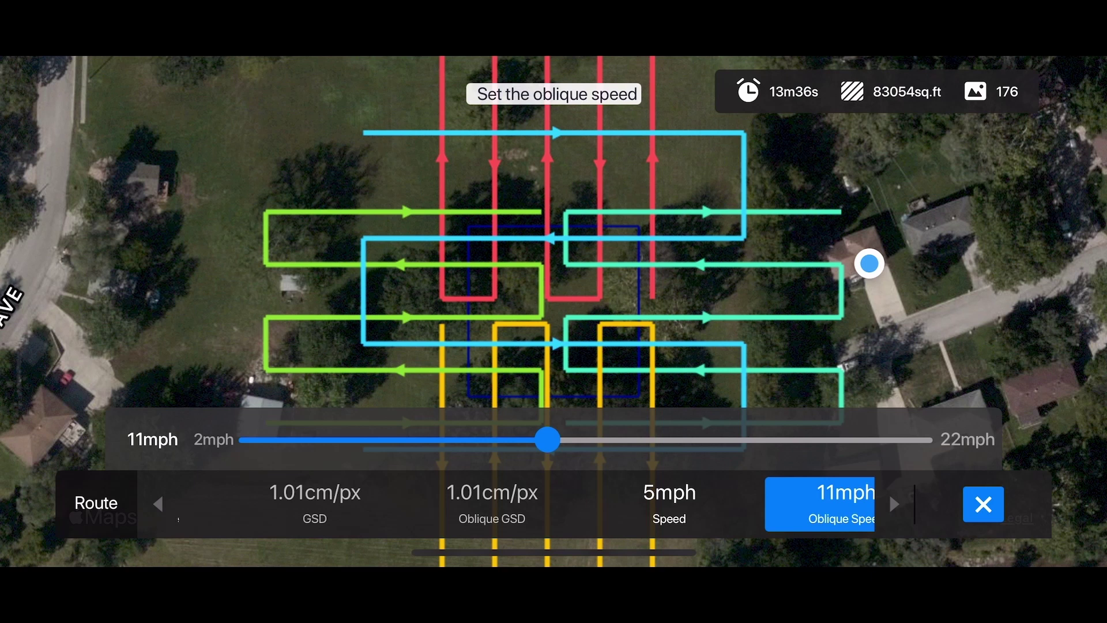
drag(548, 439, 350, 439)
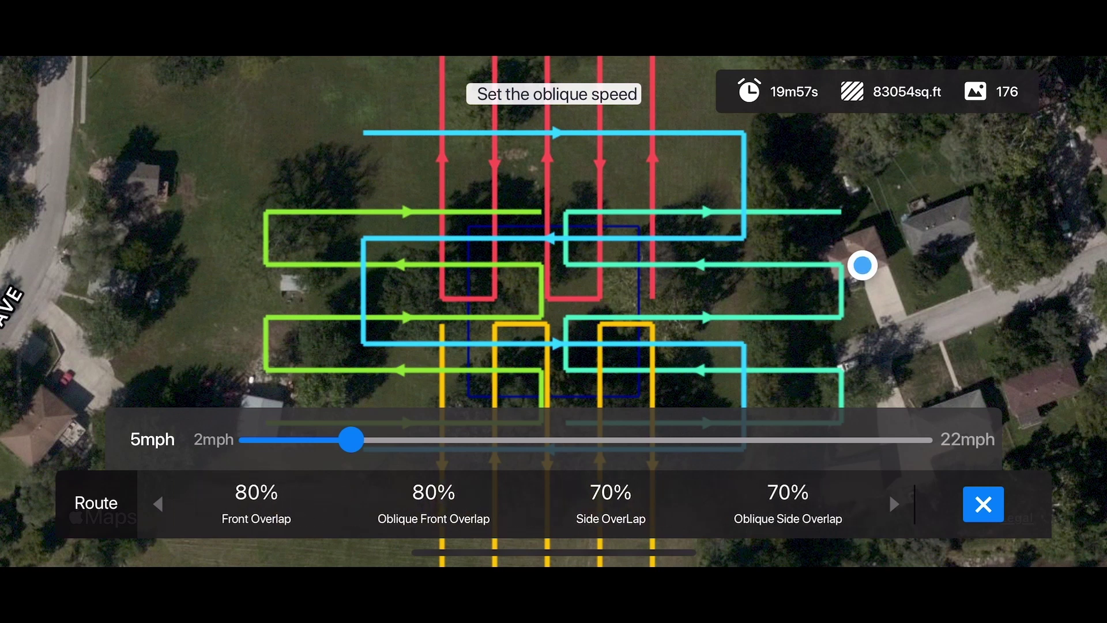
- Set the side overlap to 75% and raise the oblique side overlap to 76%
click(610, 503)
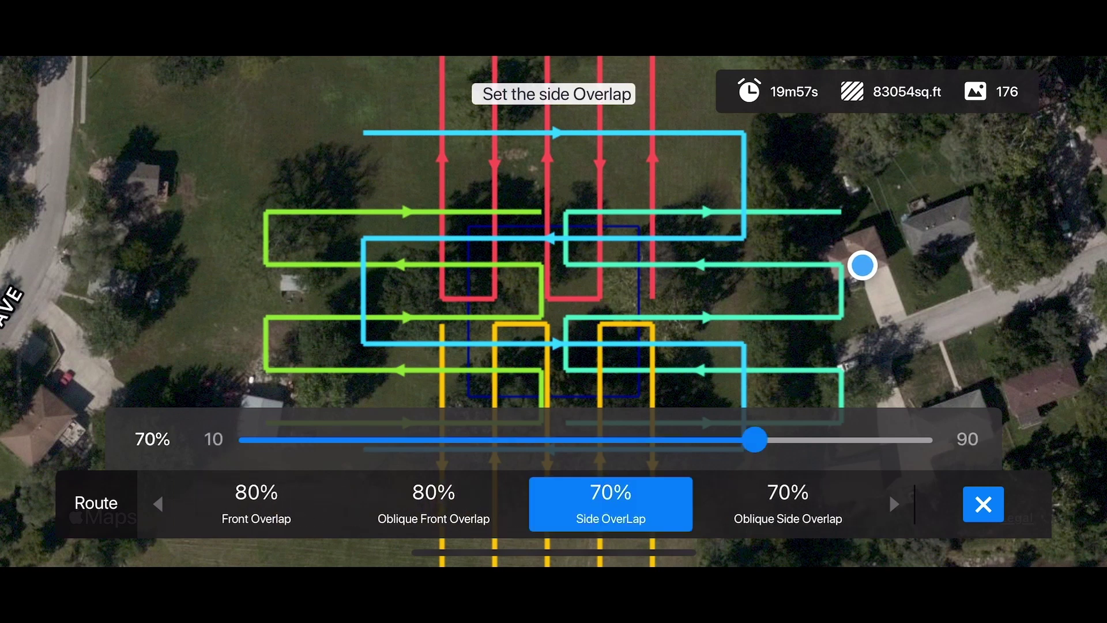
drag(755, 440, 803, 440)
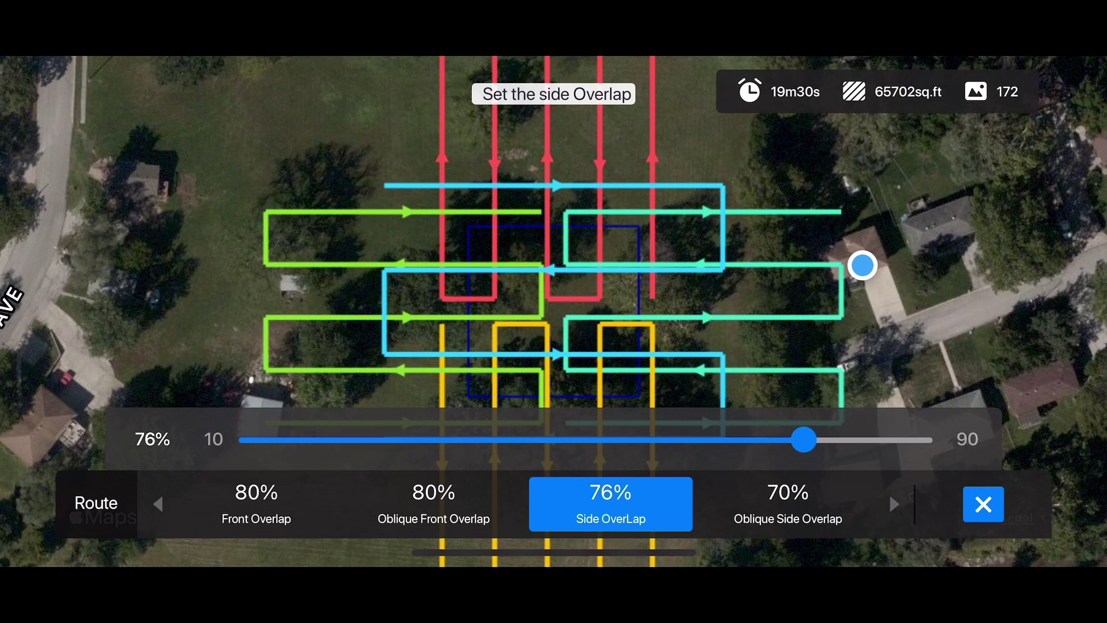
drag(804, 440, 797, 439)
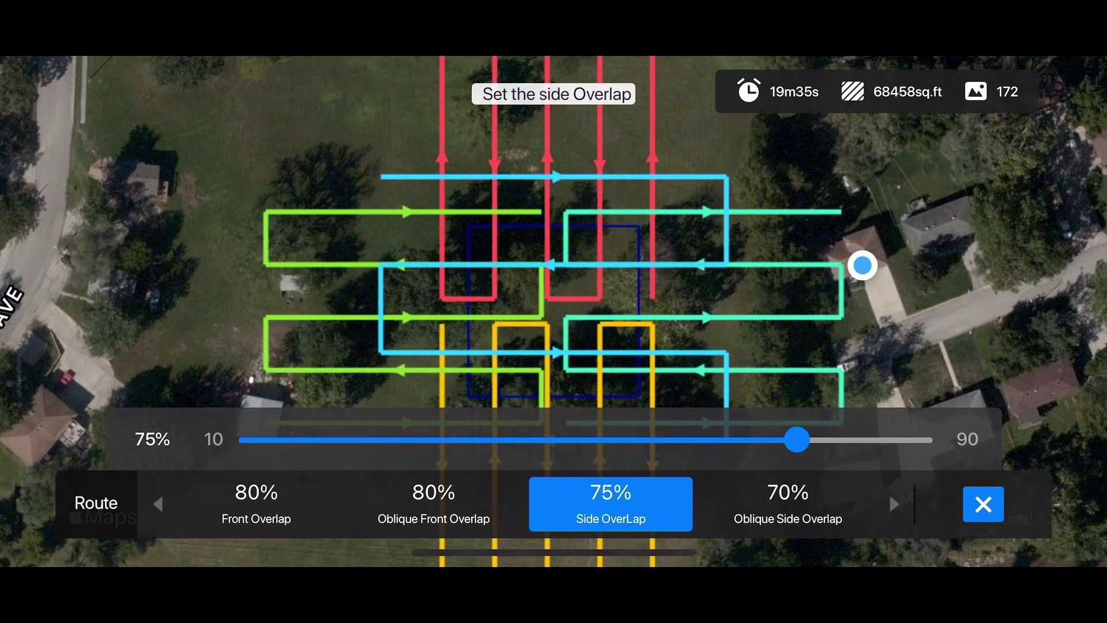
click(787, 503)
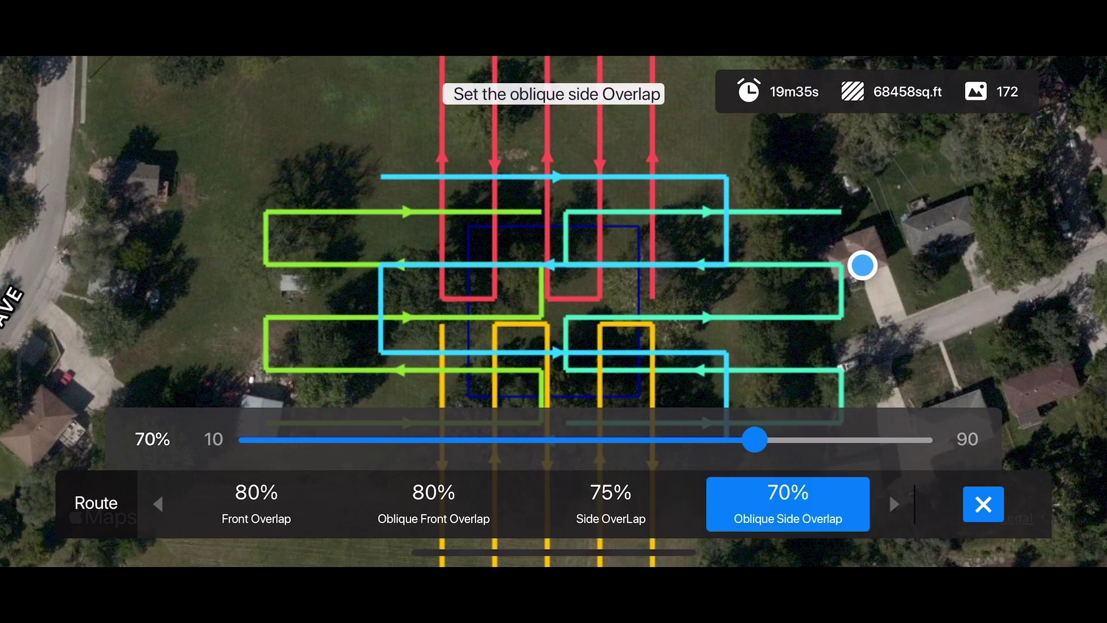
drag(755, 439, 799, 439)
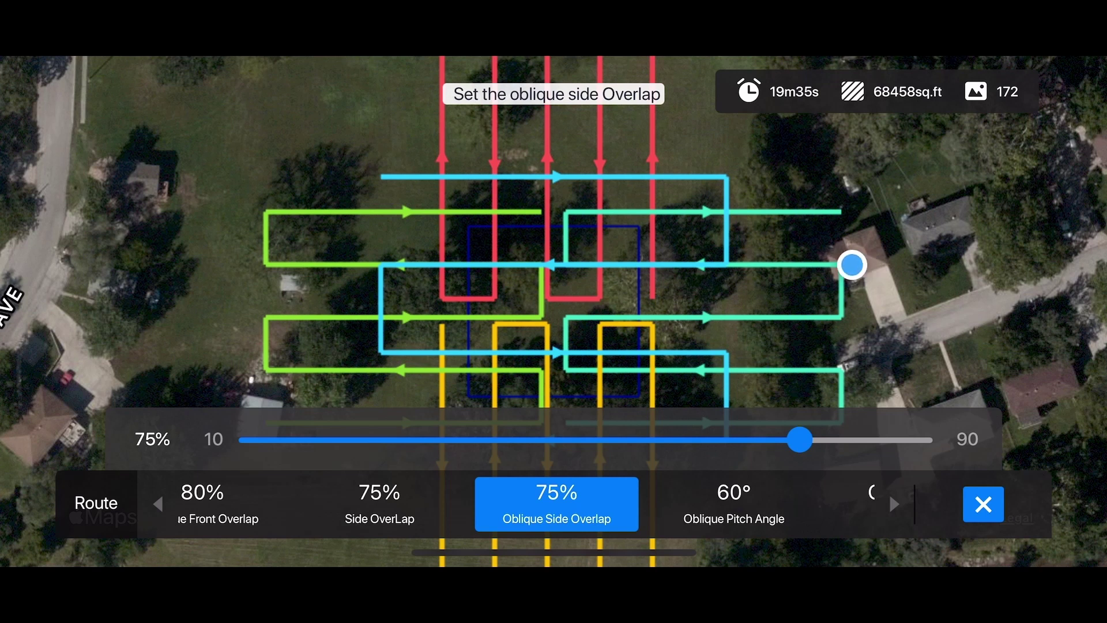
- Check Weather (Sunny) and EXIF Compatibility (Pix4D), then close the route settings
scroll(553, 505, right, 5)
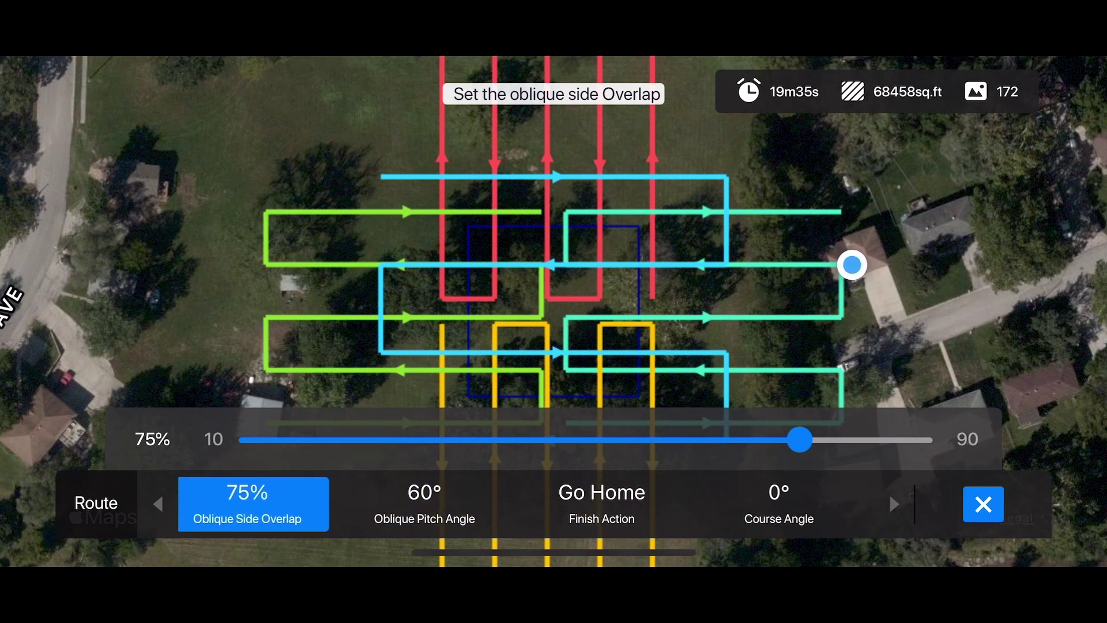
scroll(554, 505, right, 4)
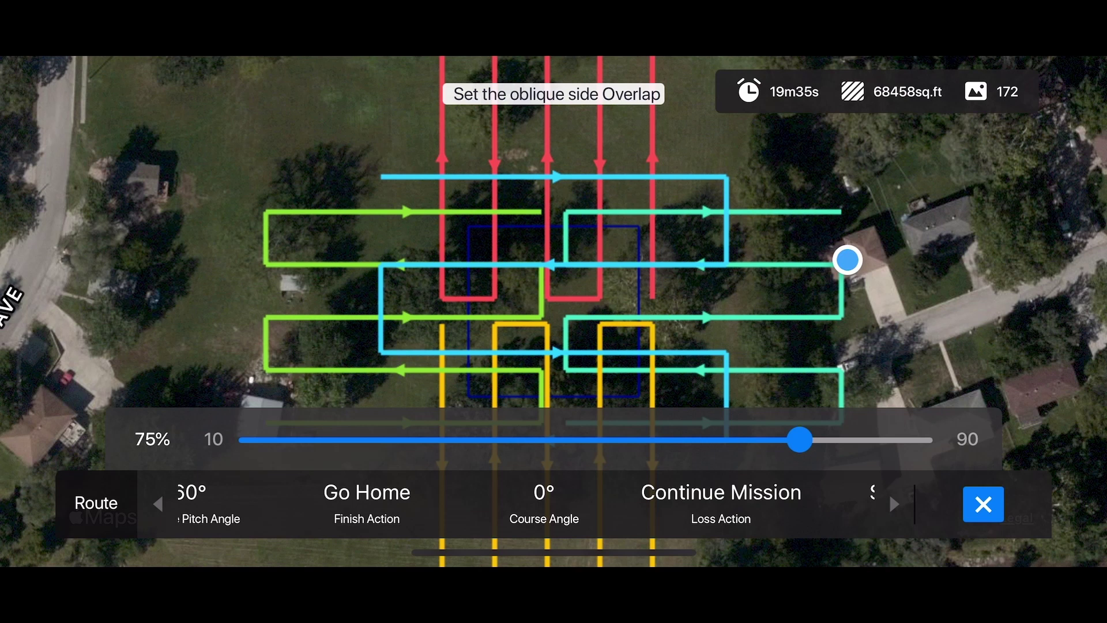
scroll(553, 504, right, 2)
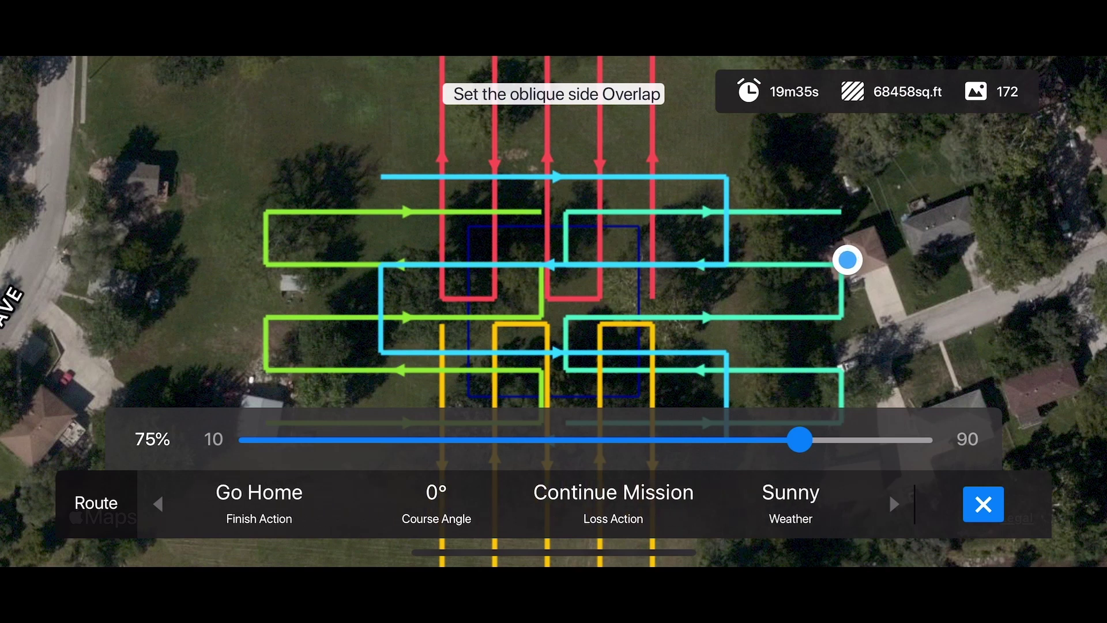
scroll(553, 504, right, 2)
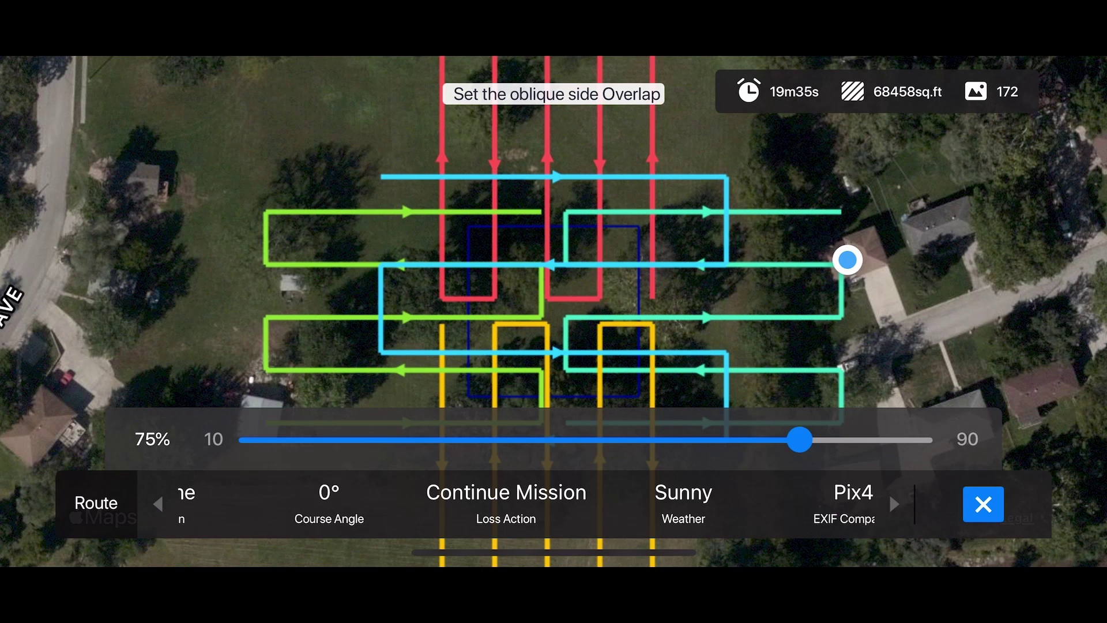
click(683, 503)
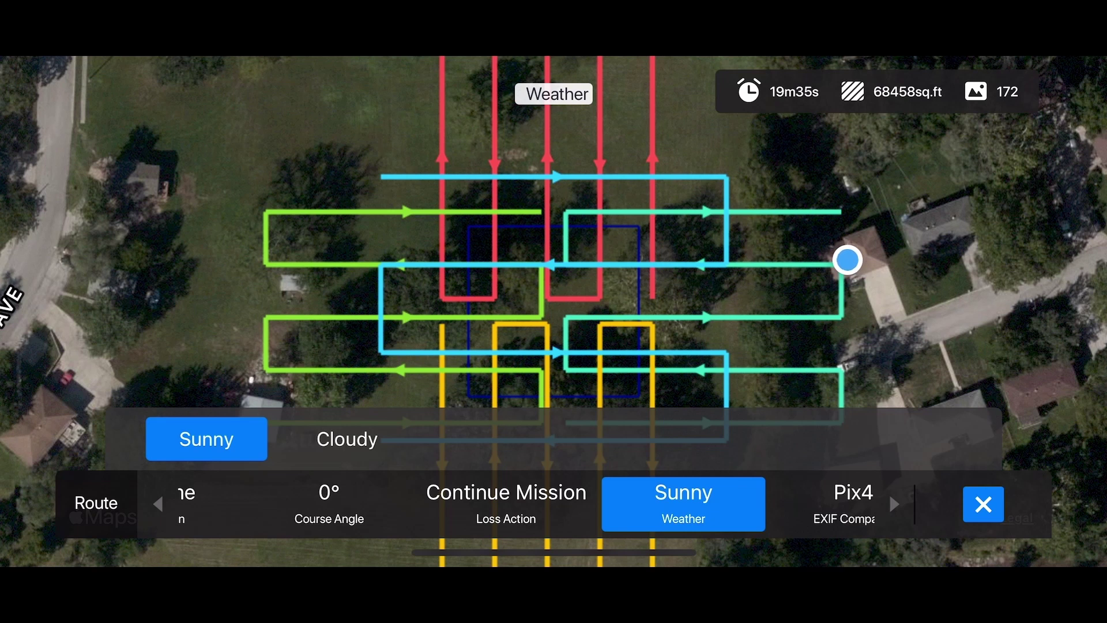
click(827, 503)
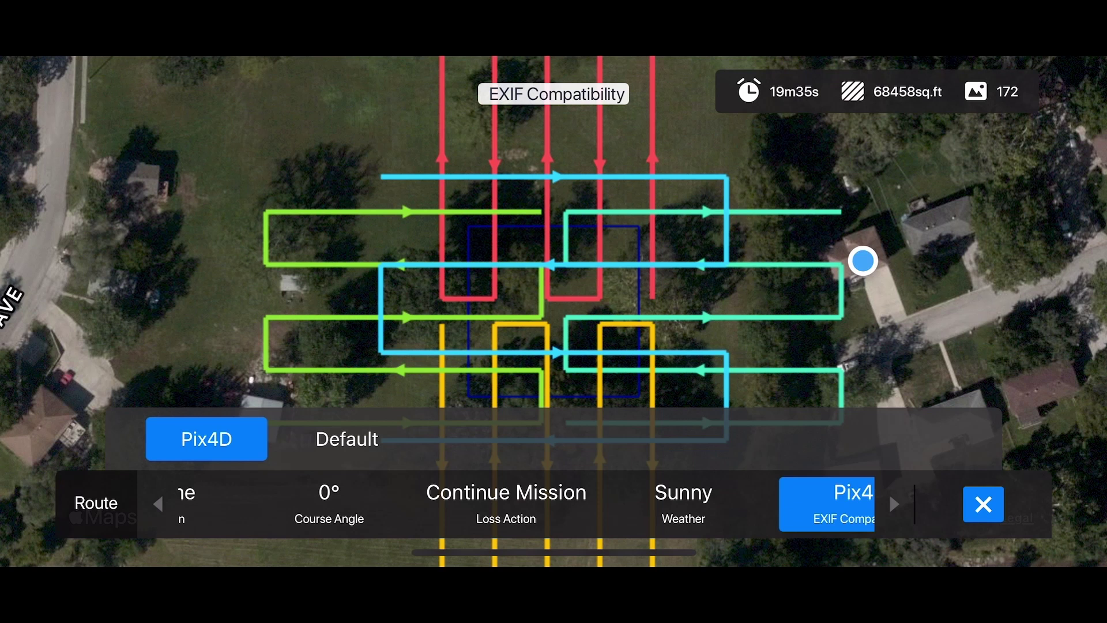
click(983, 504)
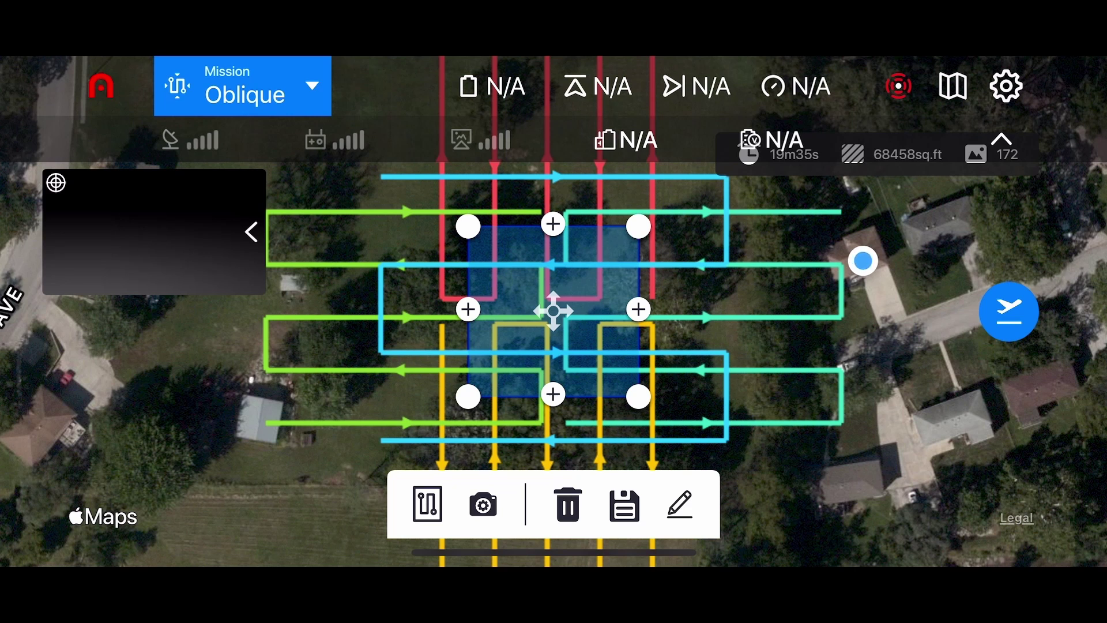
- Show the route parameters: 197ft altitude and oblique altitude, 0ft relative altitude, 1.01cm/px GSD
click(428, 504)
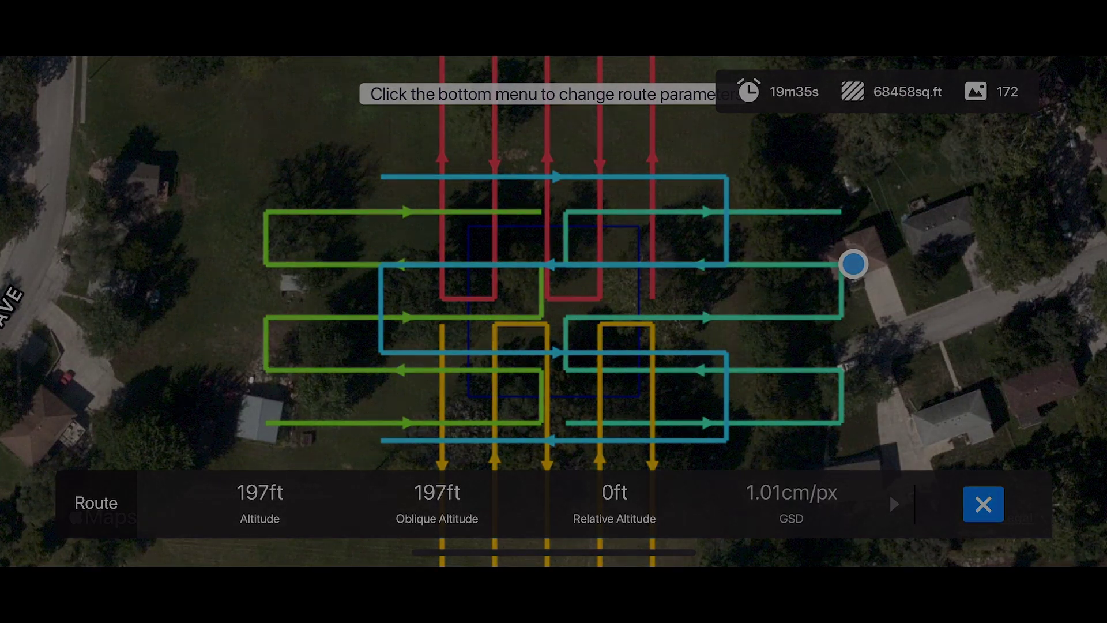
- Close the route parameters bar in Autel Explorer
click(983, 504)
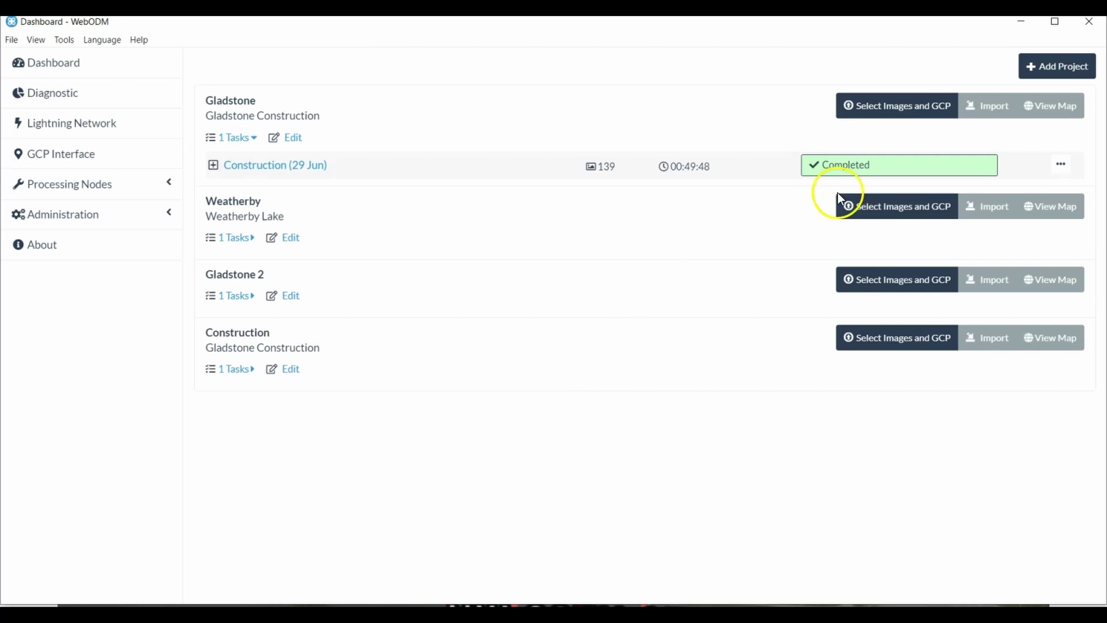
- Add a WebODM project named 'test' with the description 'test flight'
click(1042, 69)
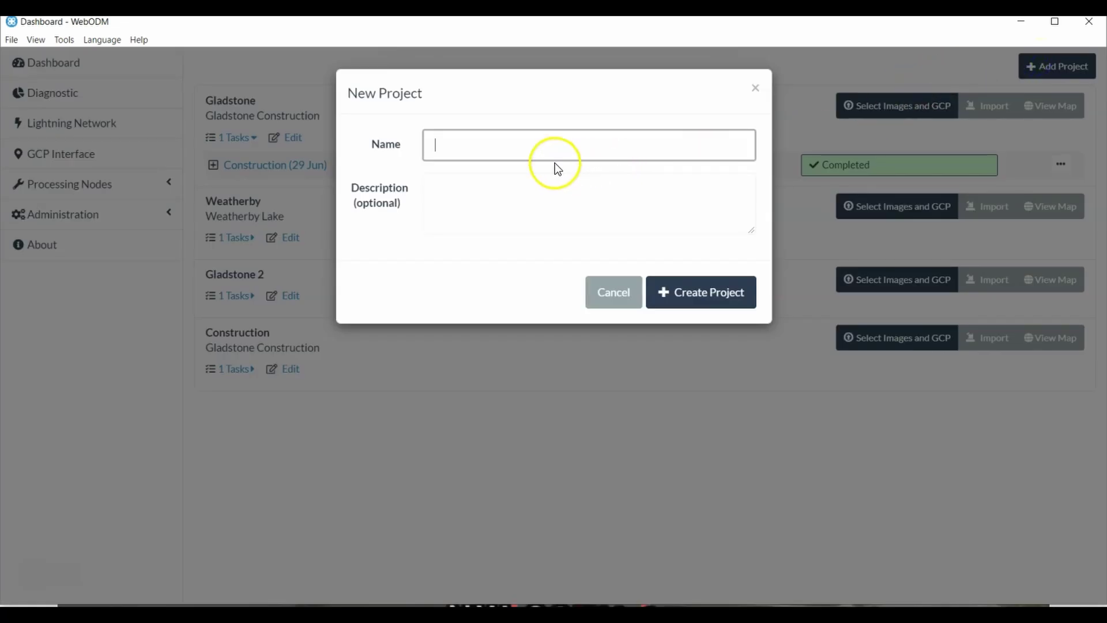
text(test)
click(506, 184)
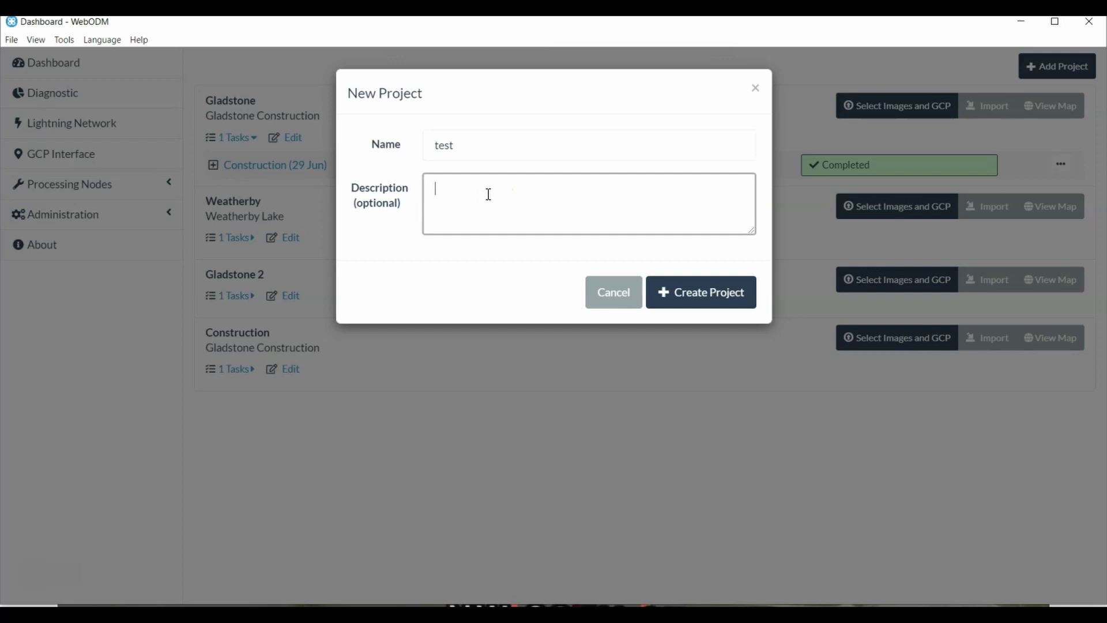
text(test flight)
click(694, 286)
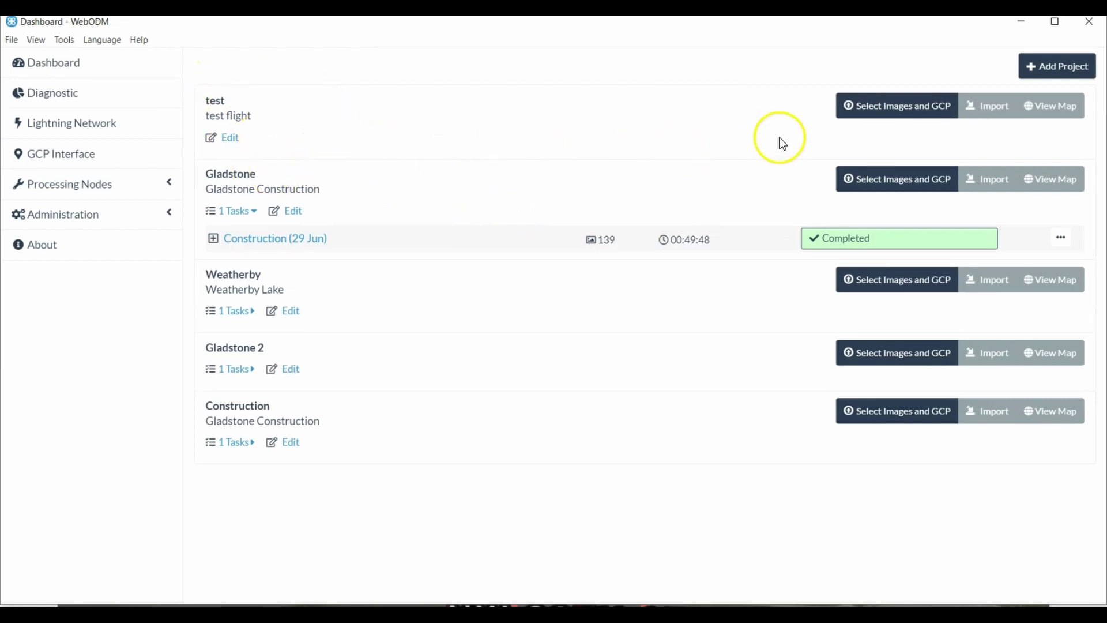
- Load images MAX_0209 through MAX_0347 (139 photos) from the Construction folder into the test project
click(903, 115)
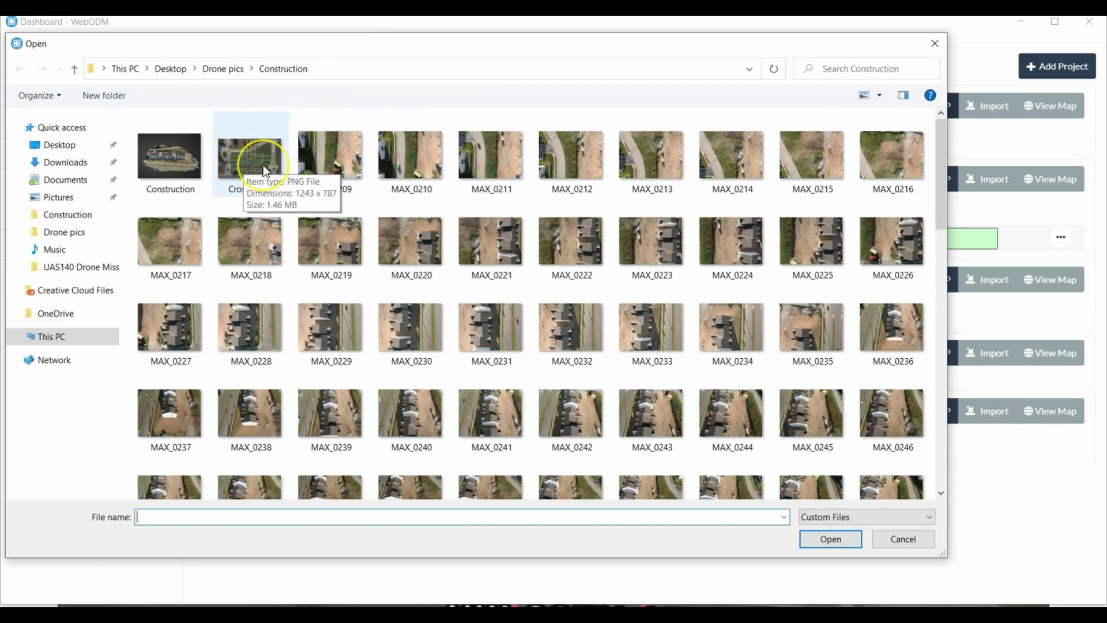
click(322, 148)
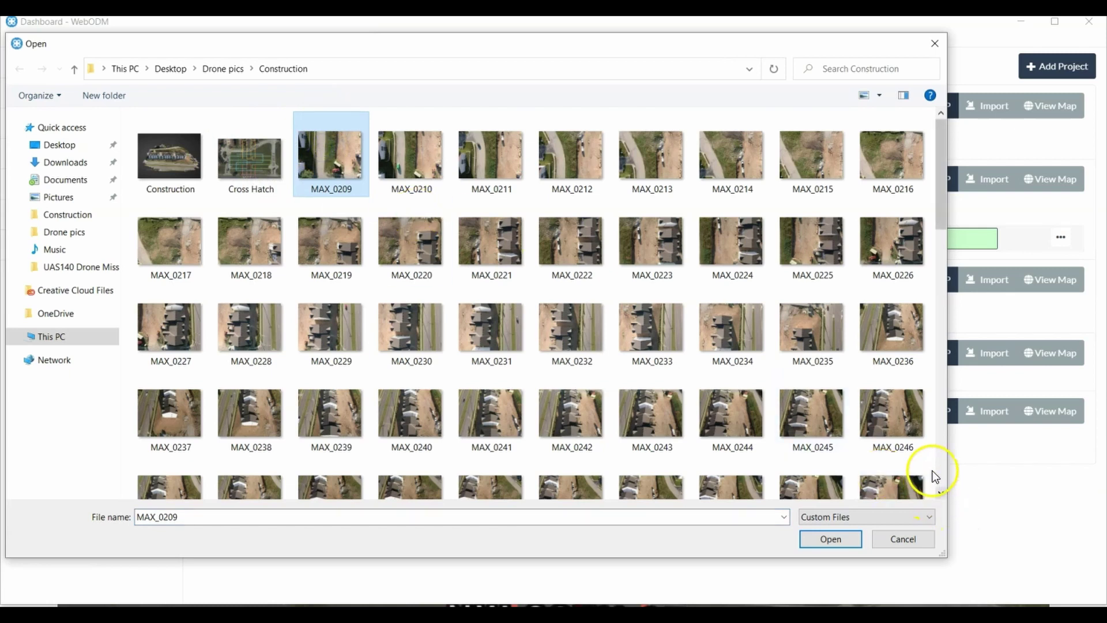
scroll(925, 484, down, 5)
scroll(917, 488, down, 3)
shift+click(175, 454)
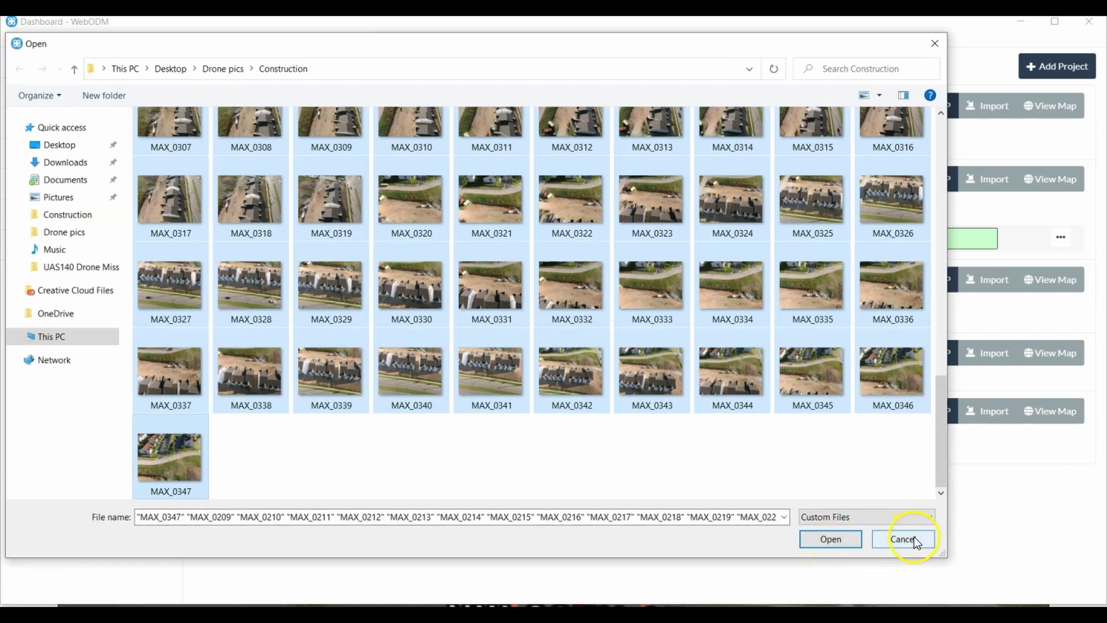
click(830, 538)
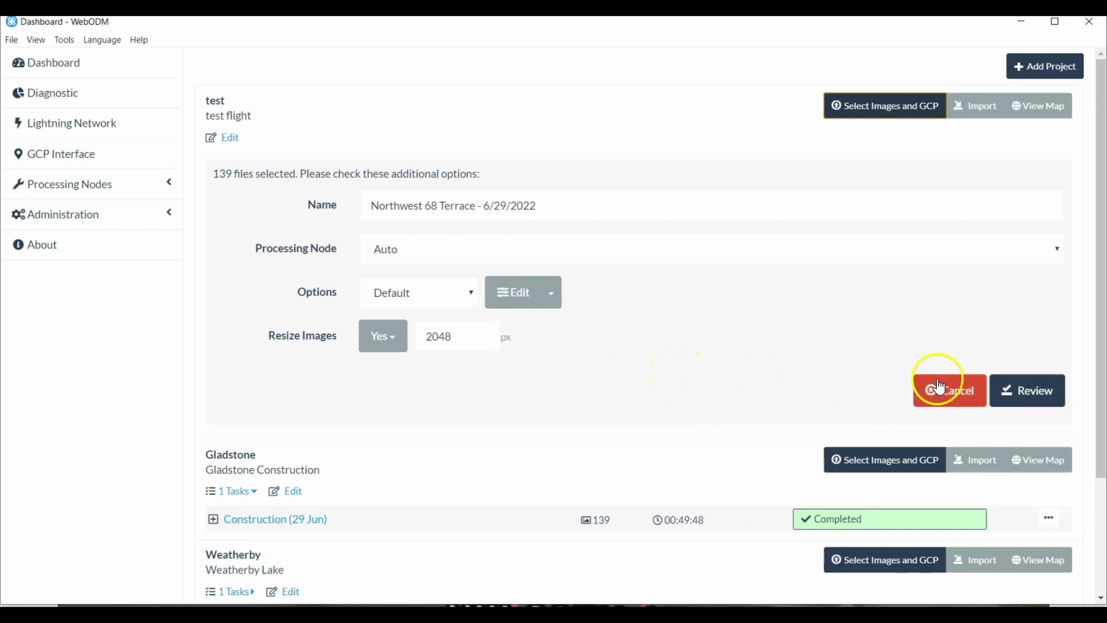
- Accept the default task options and start processing the 139 images
click(1038, 396)
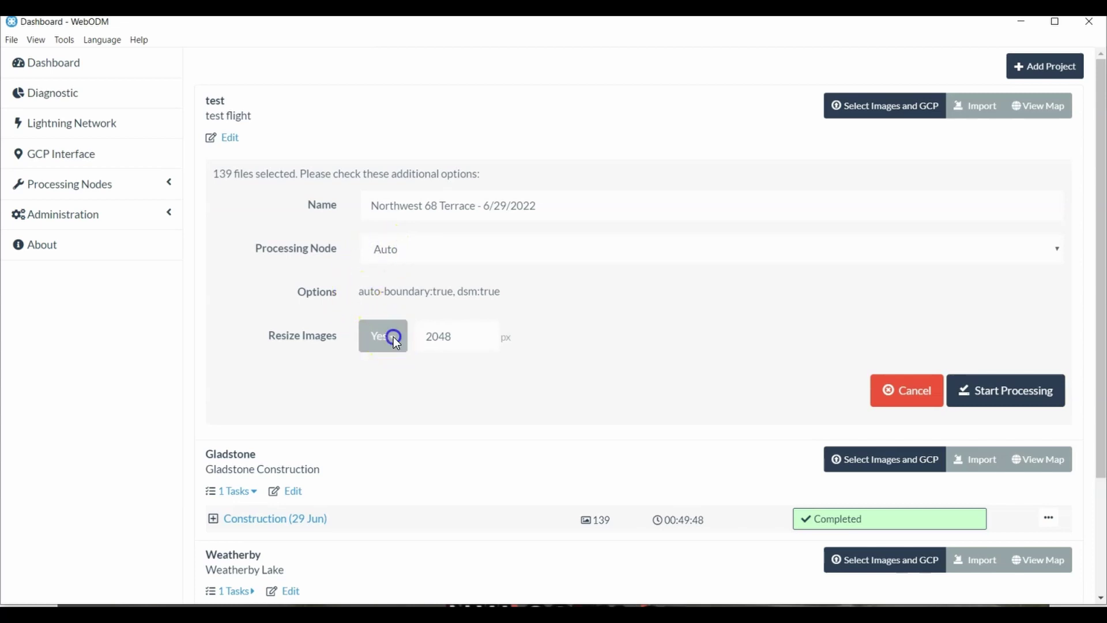
click(1013, 397)
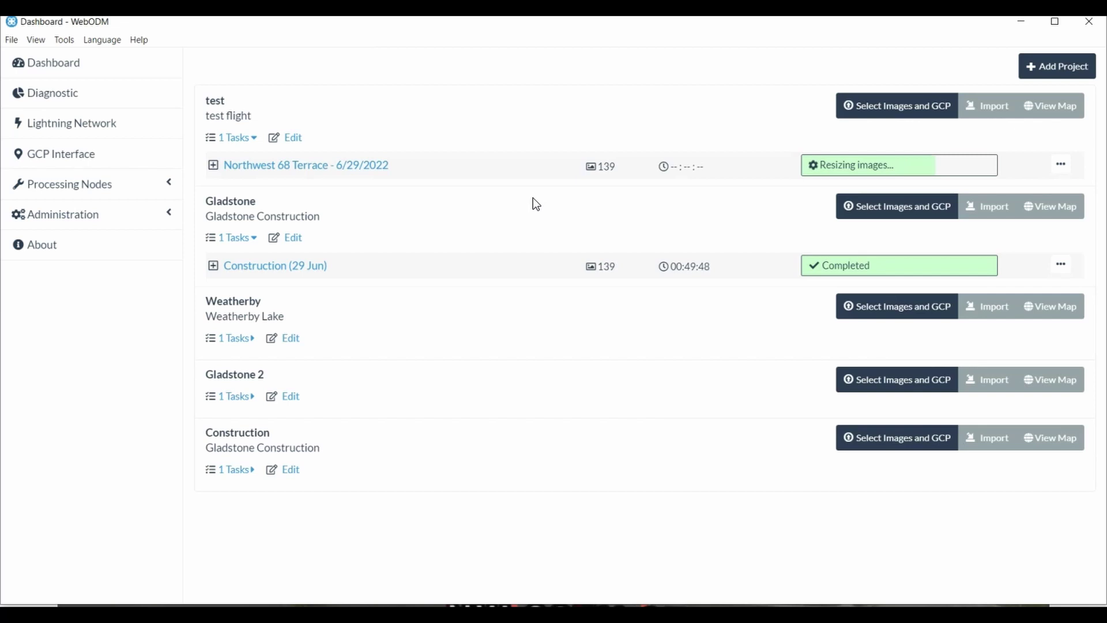
- Cancel the Northwest 68 Terrace processing task, then delete it and confirm the deletion
click(555, 203)
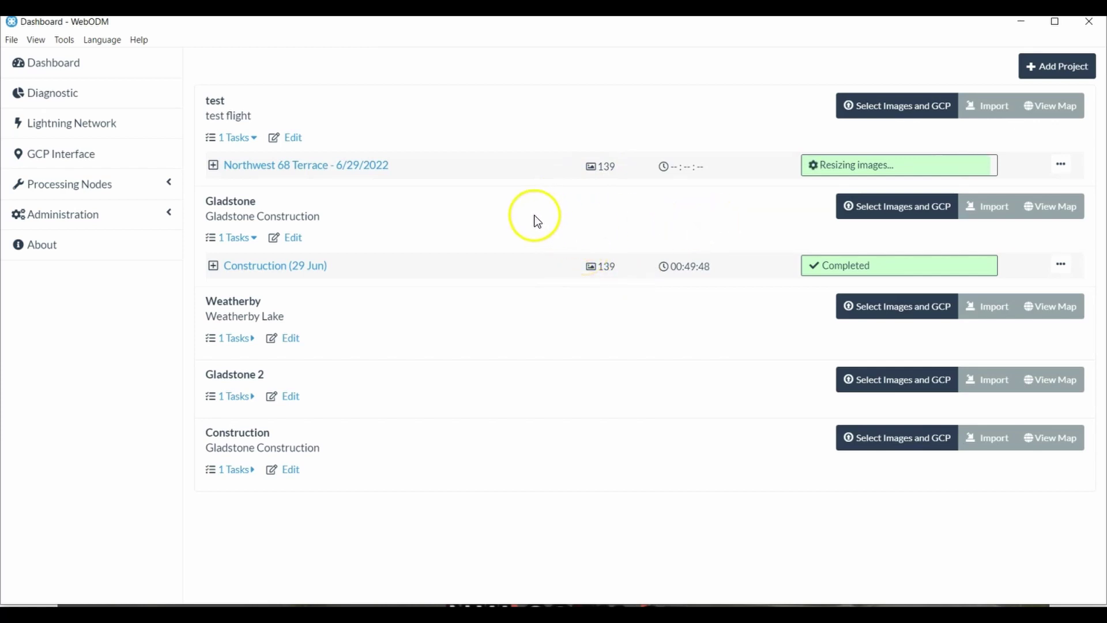
click(213, 165)
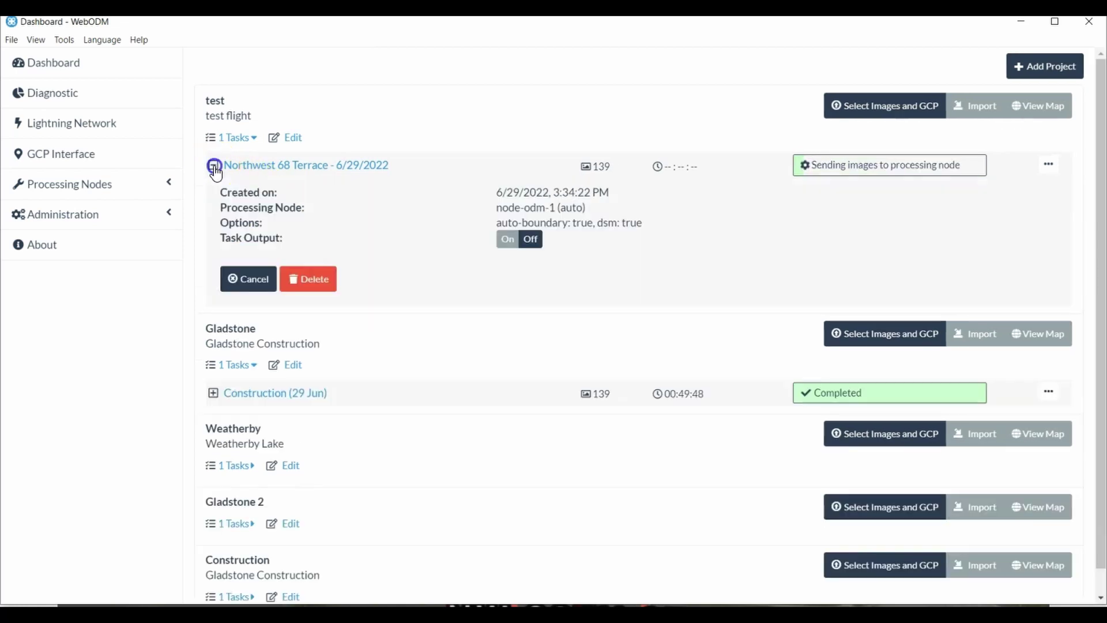
click(262, 279)
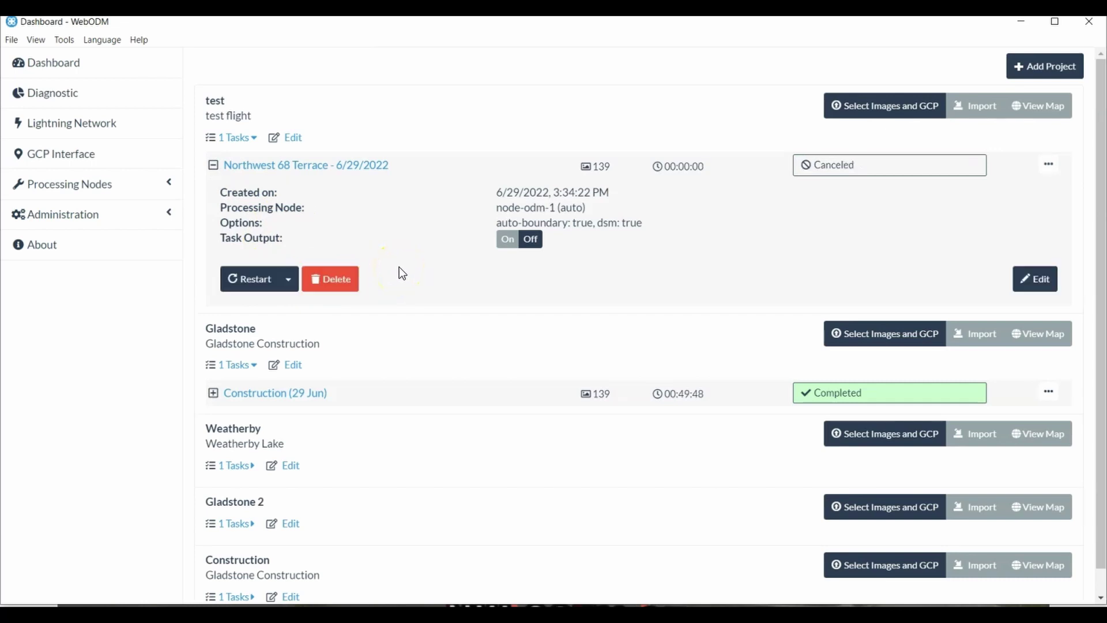
click(324, 278)
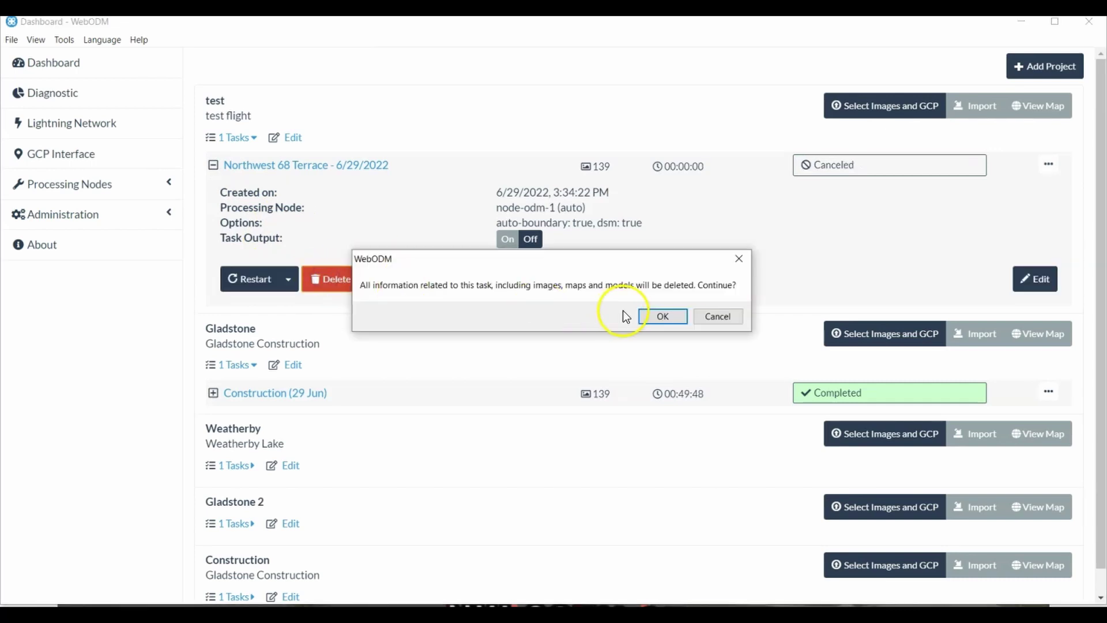
click(659, 316)
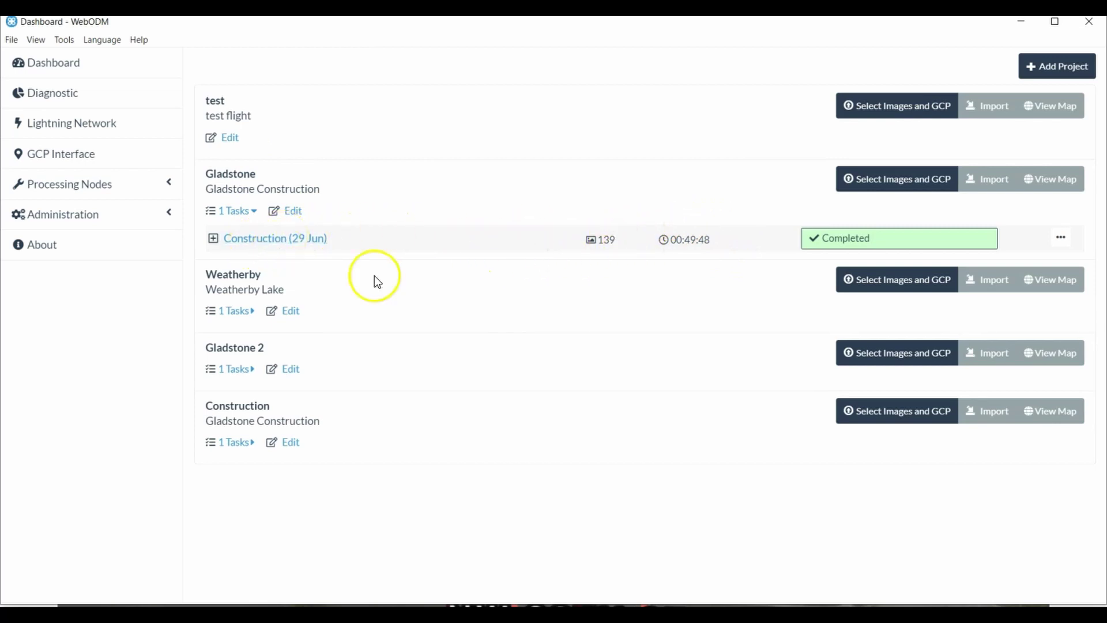
- Expand the Construction (29 Jun) task, review its Download Assets and Restart options, then open View Map
click(213, 239)
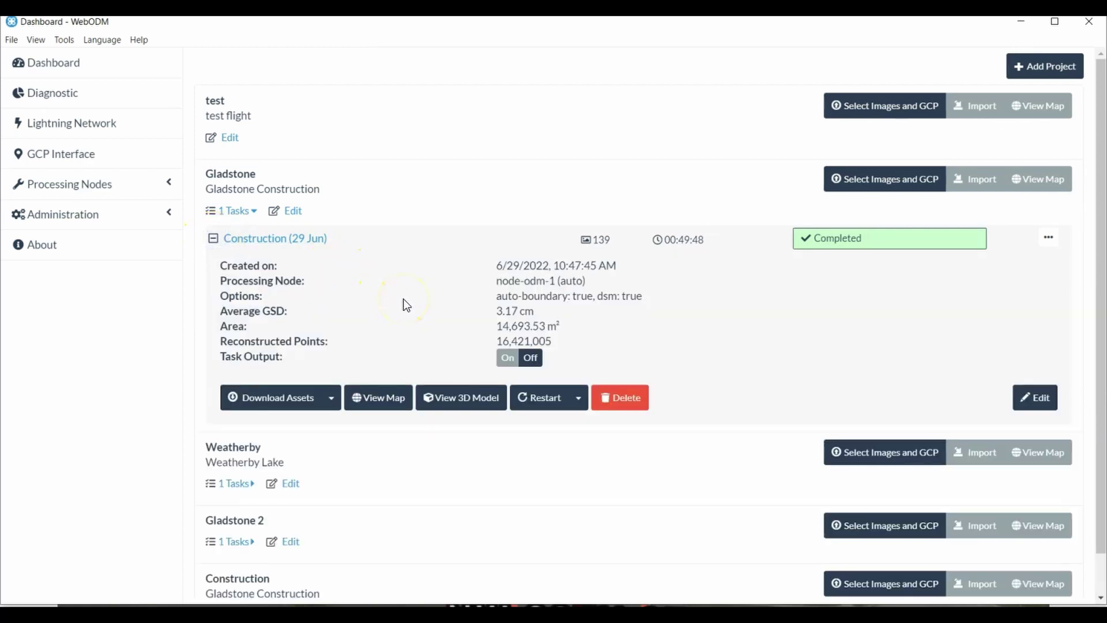
click(331, 400)
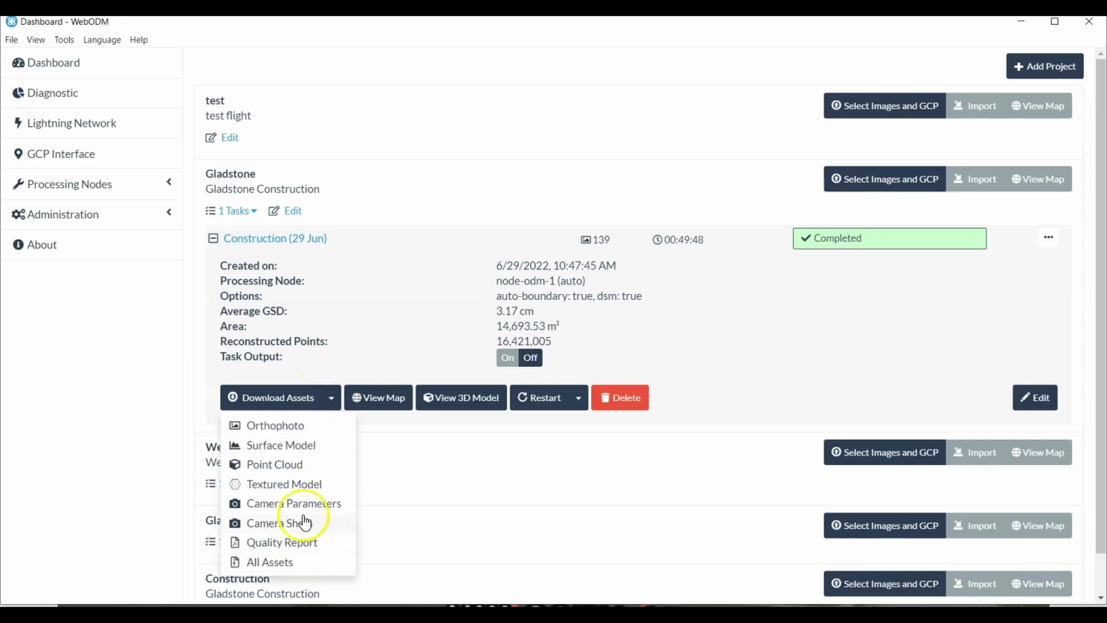
click(357, 337)
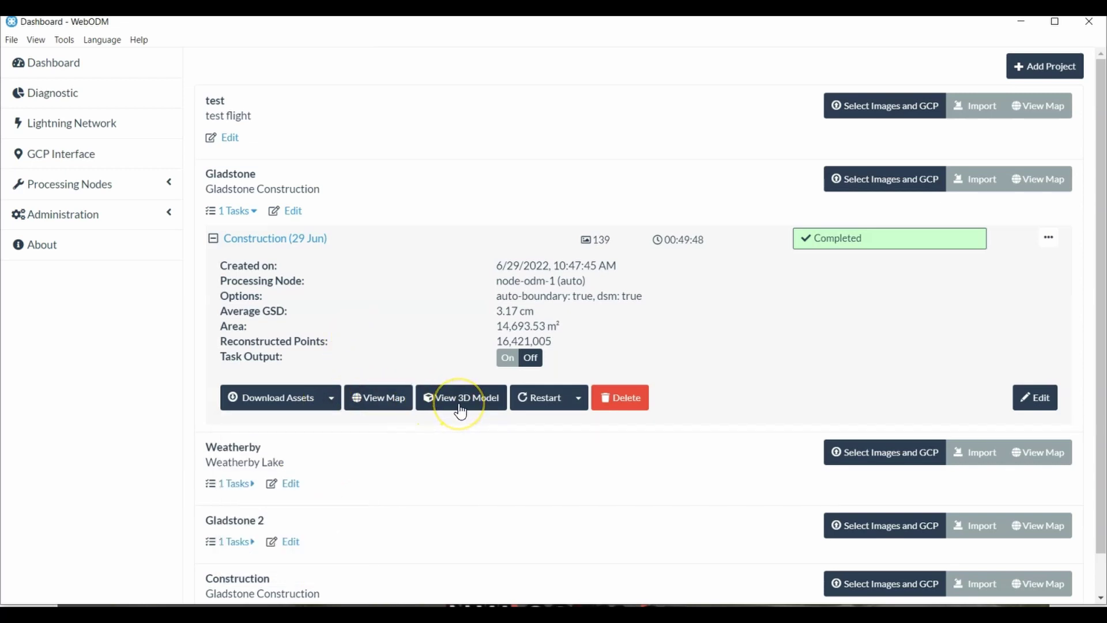
click(579, 403)
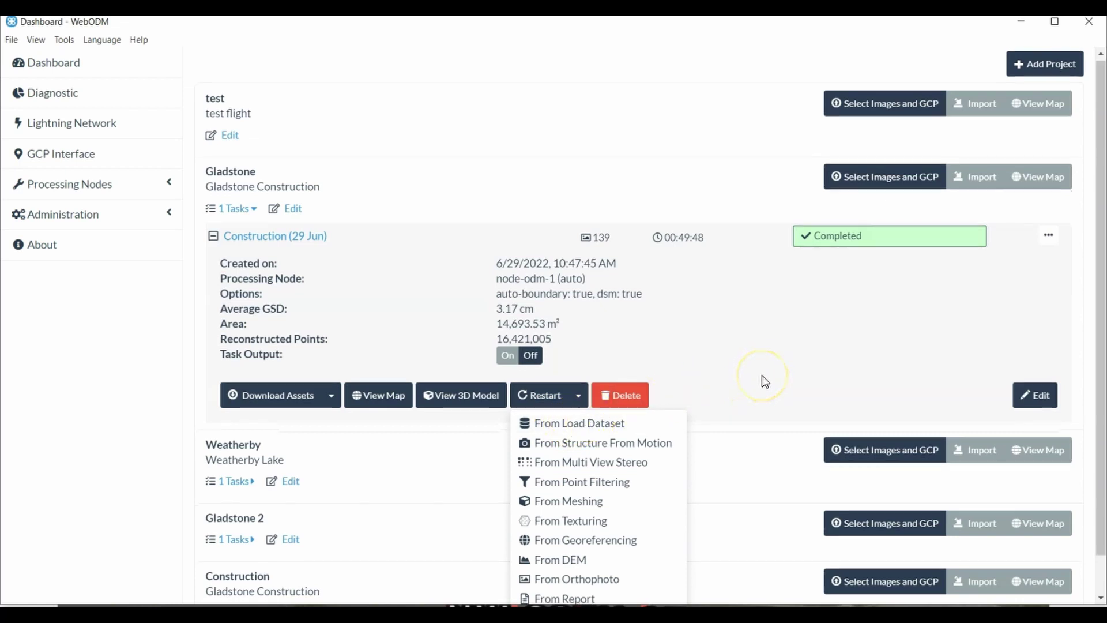
scroll(762, 377, down, 1)
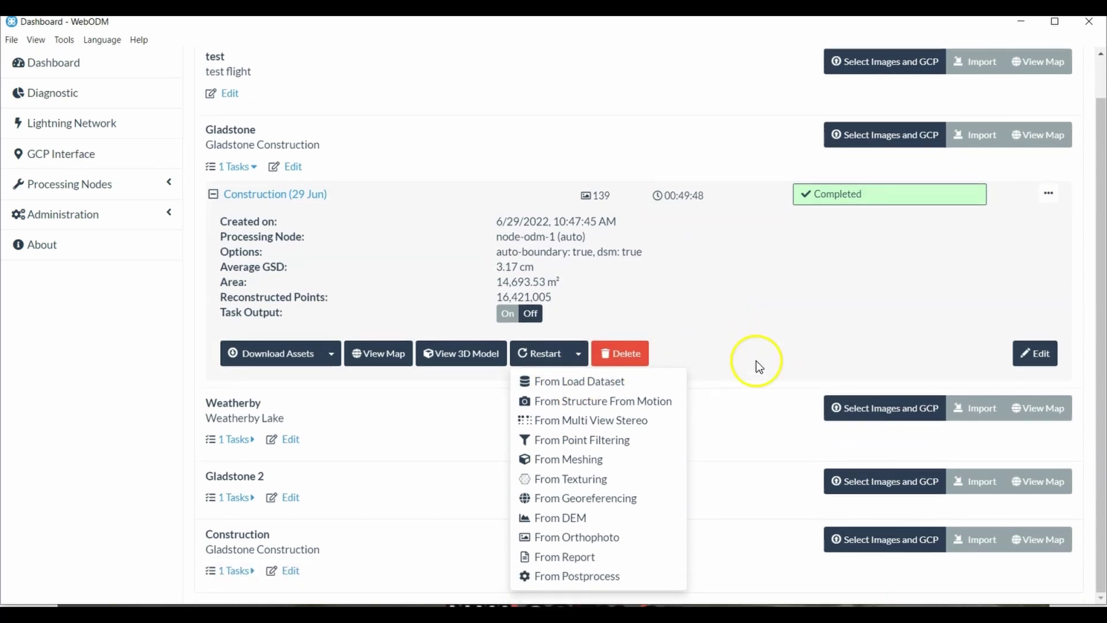
click(410, 286)
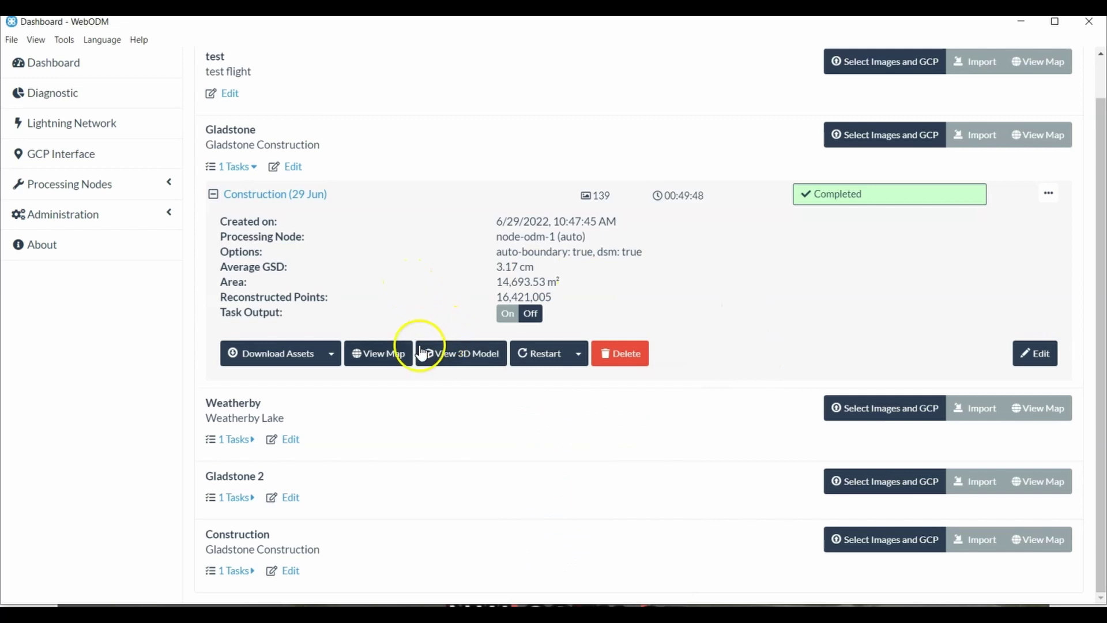
click(387, 354)
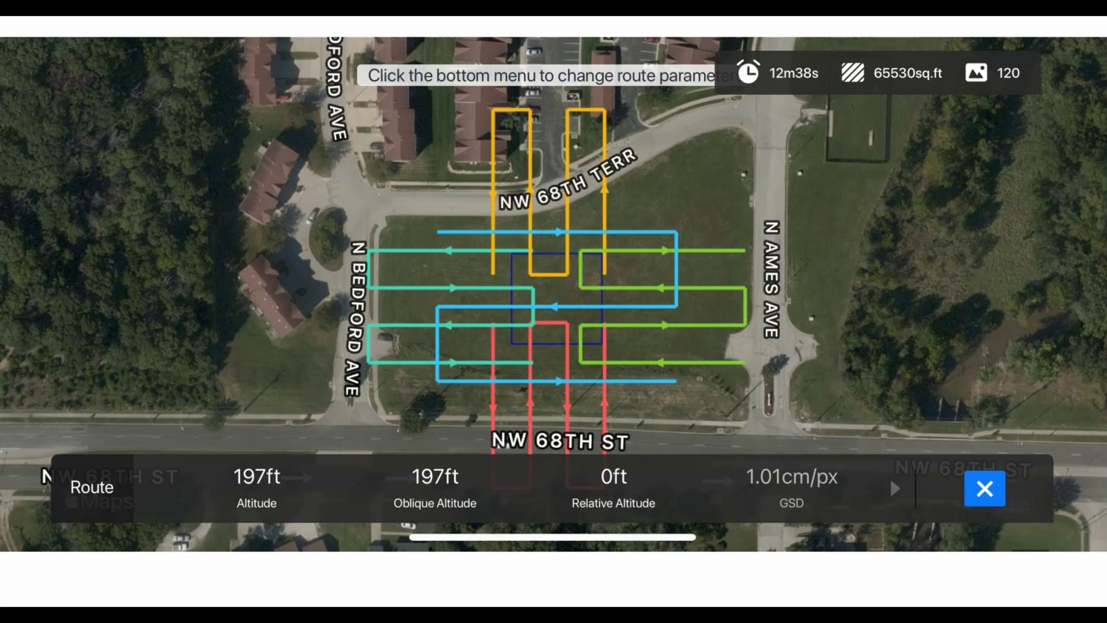
key(super+w)
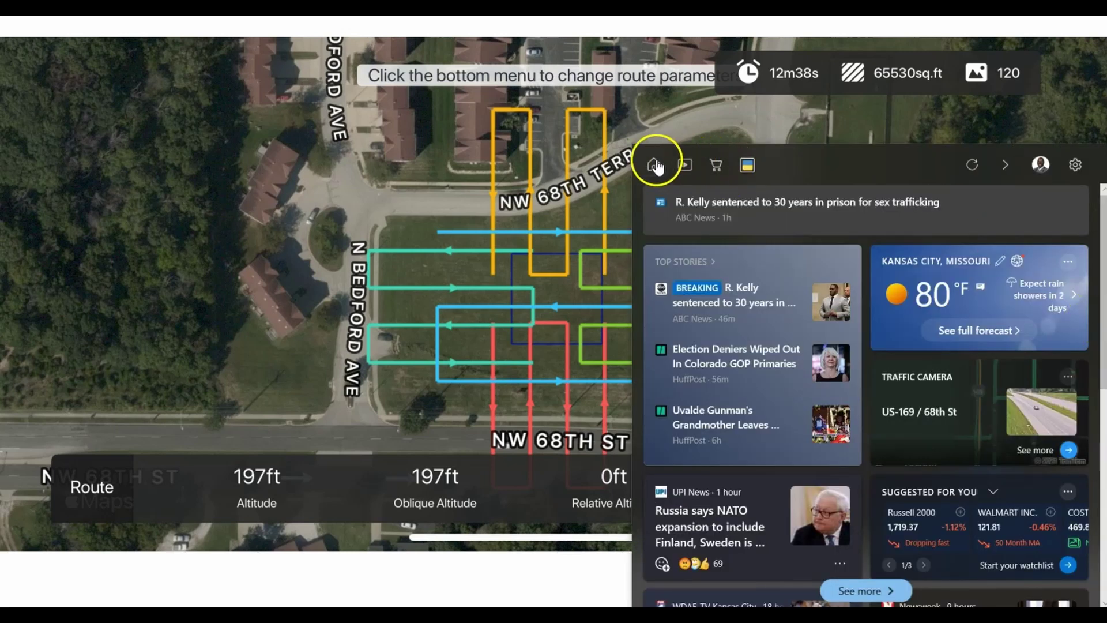
click(388, 213)
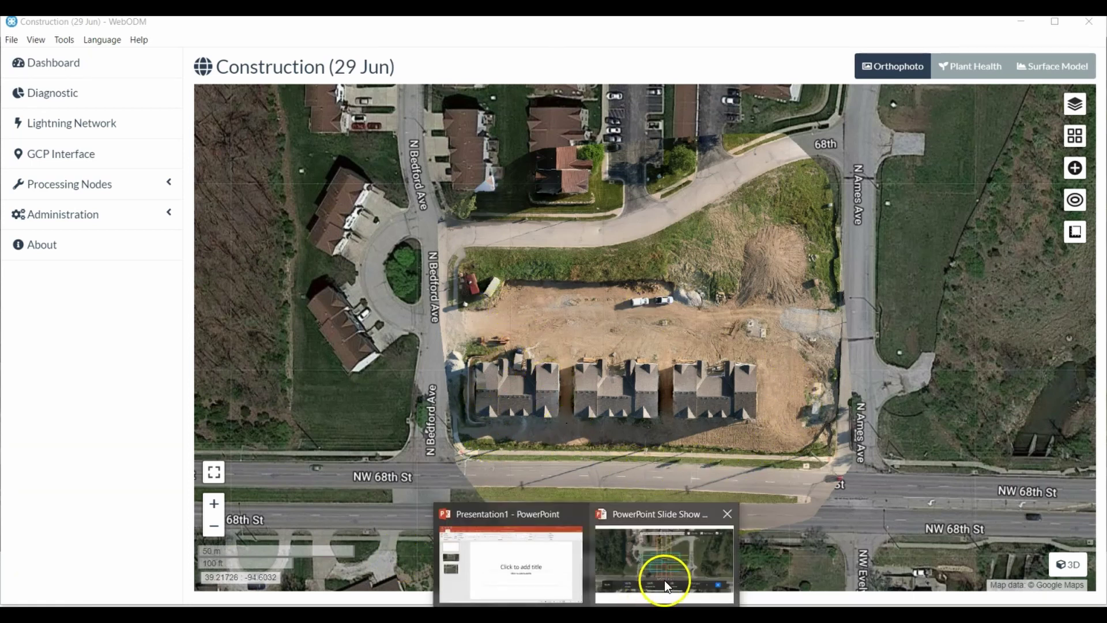
- Show the drone-route slide in the PowerPoint slideshow, then return to the WebODM map
click(666, 573)
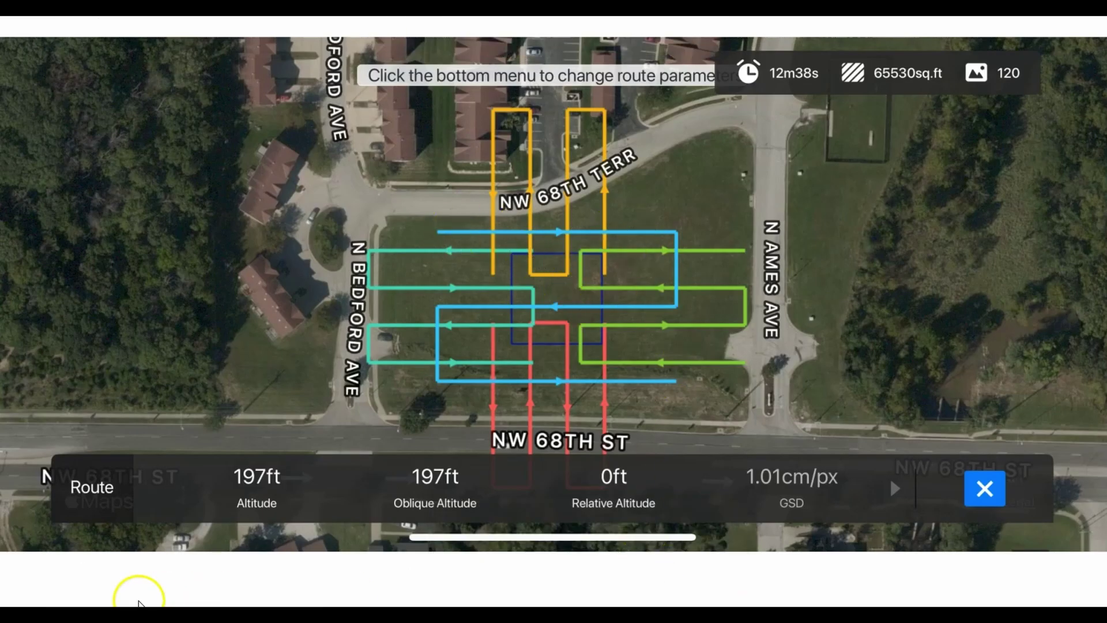
key(alt+Tab)
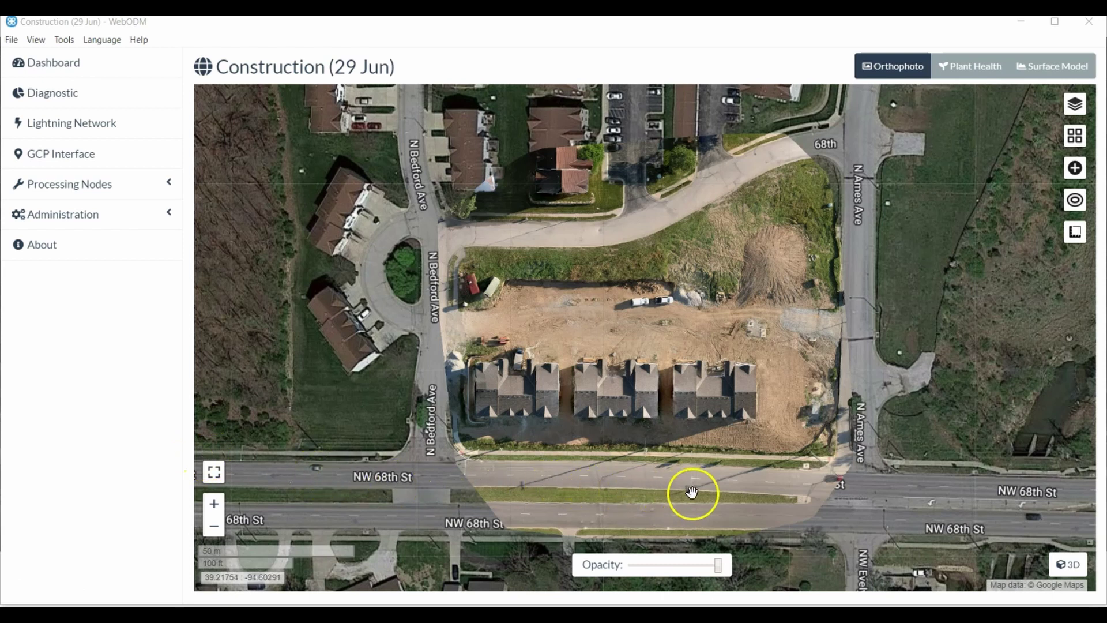
- Recentre the site and drag the orthophoto Opacity slider to near zero, revealing the Google basemap
click(592, 367)
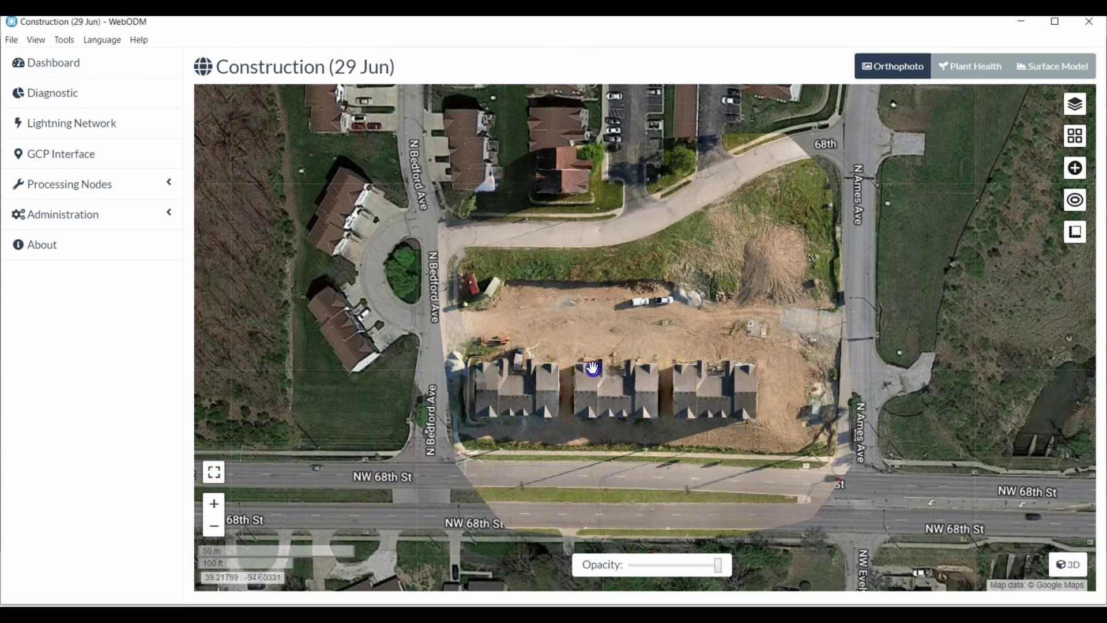
drag(593, 367, 568, 342)
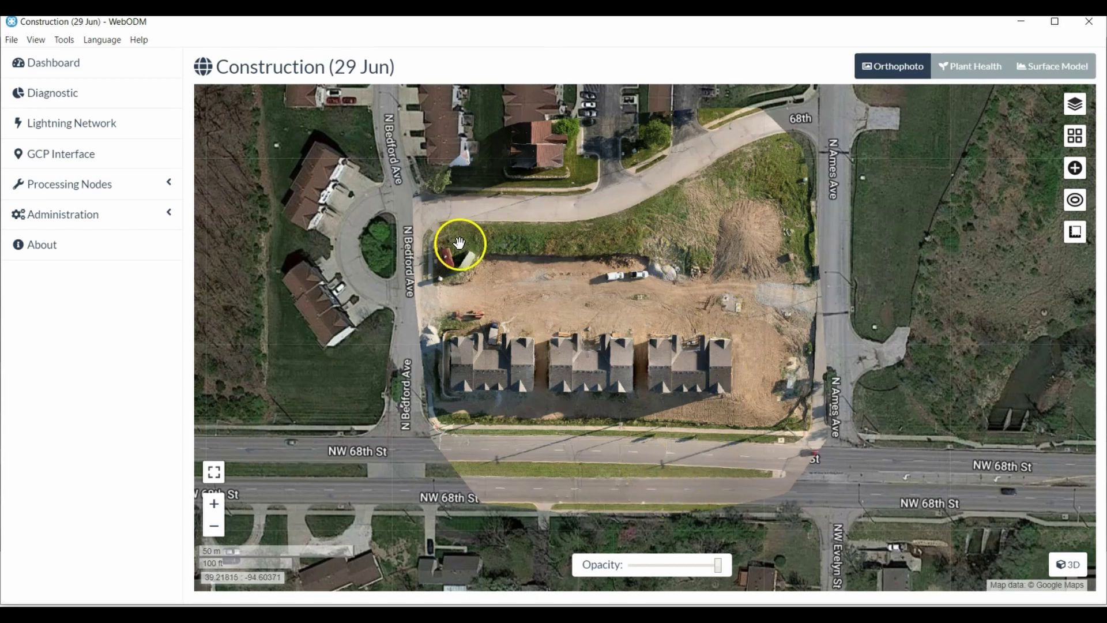
click(719, 566)
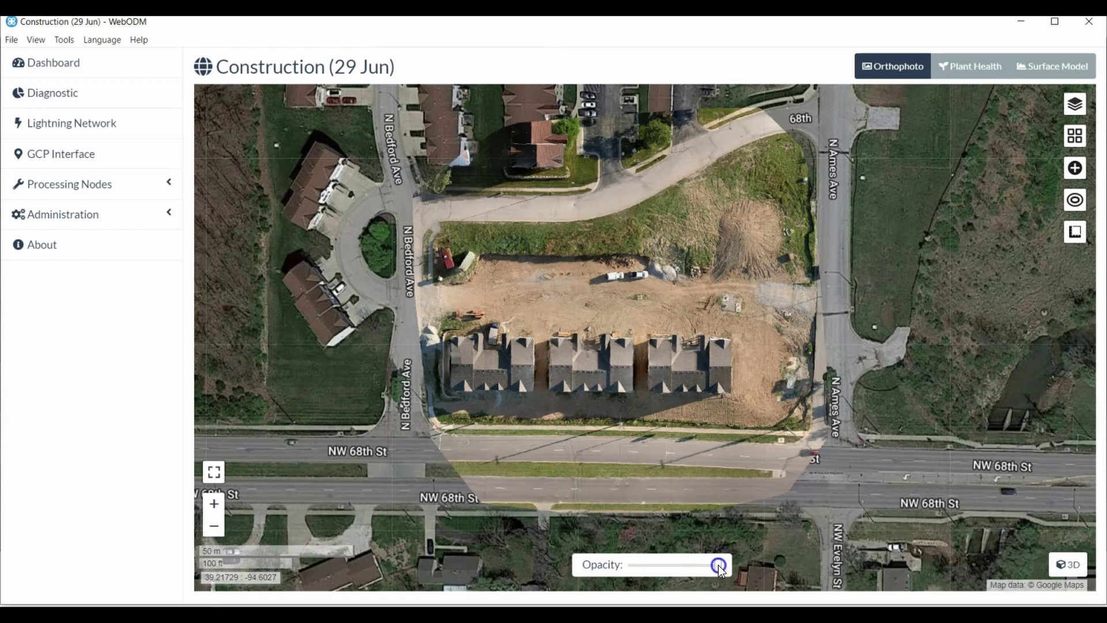
drag(715, 569, 630, 563)
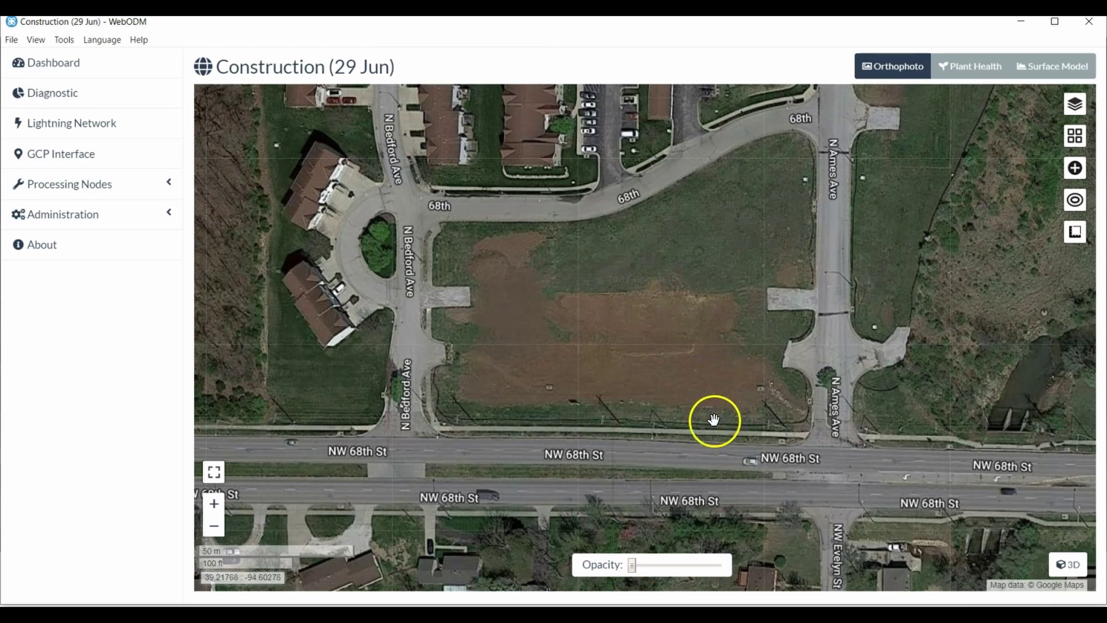
click(637, 566)
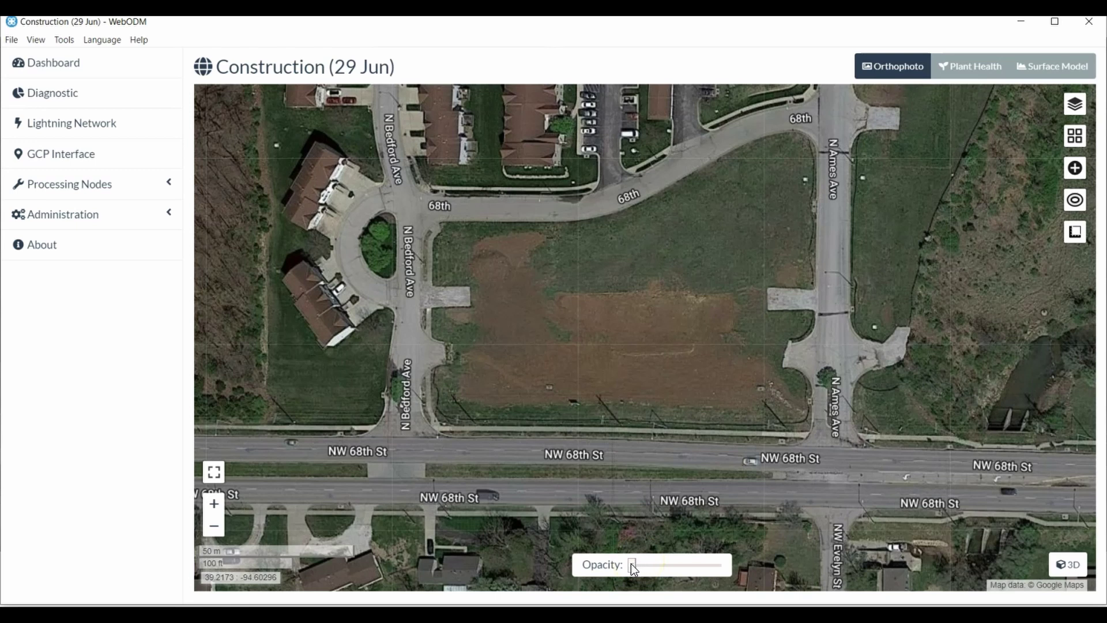
click(634, 566)
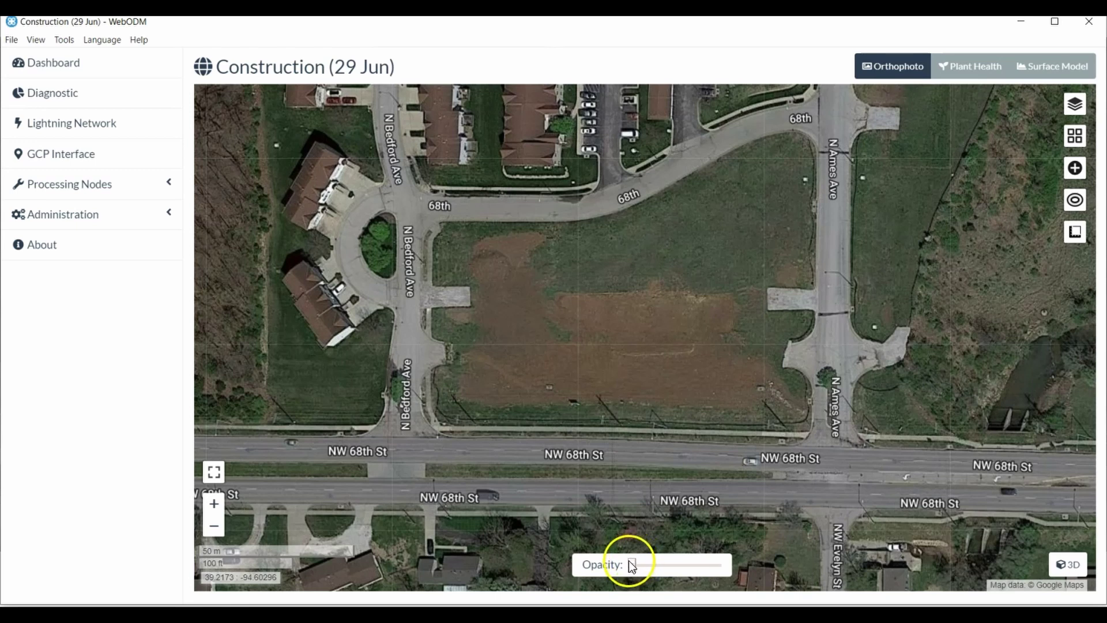
- Switch Construction (29 Jun) to the 3D point cloud and orbit and zoom toward the townhouse blocks
click(1067, 564)
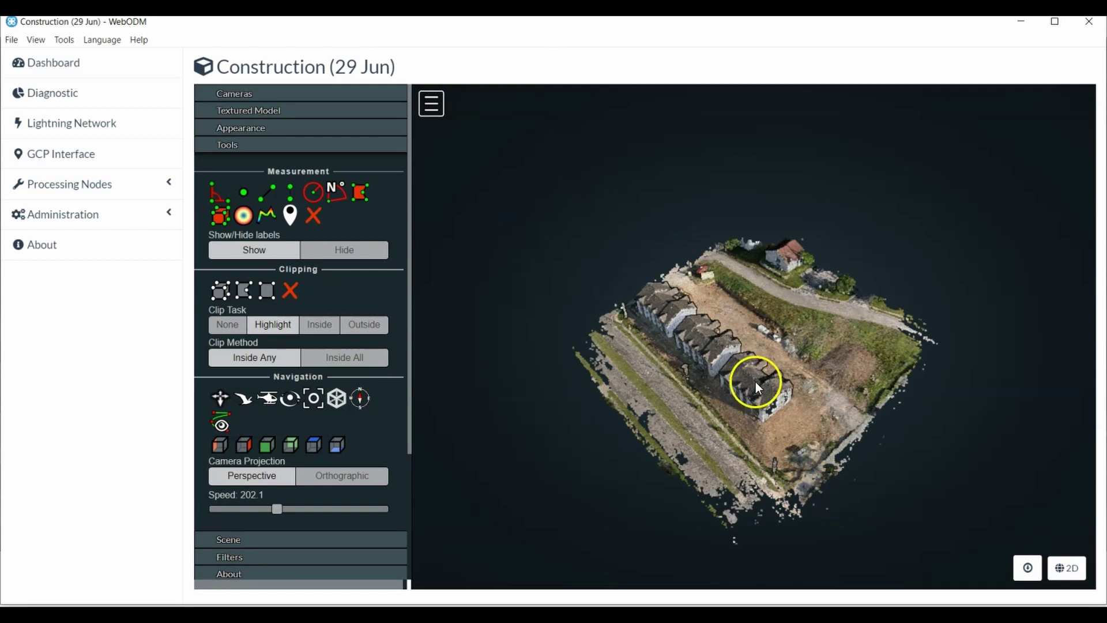
drag(755, 381, 844, 364)
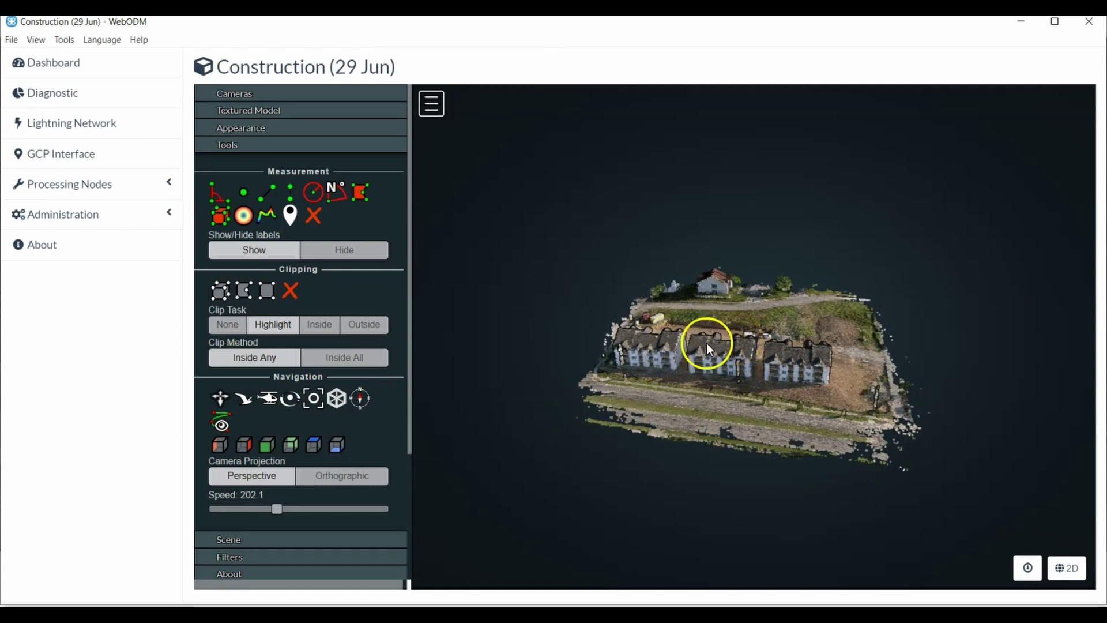
scroll(703, 351, up, 4)
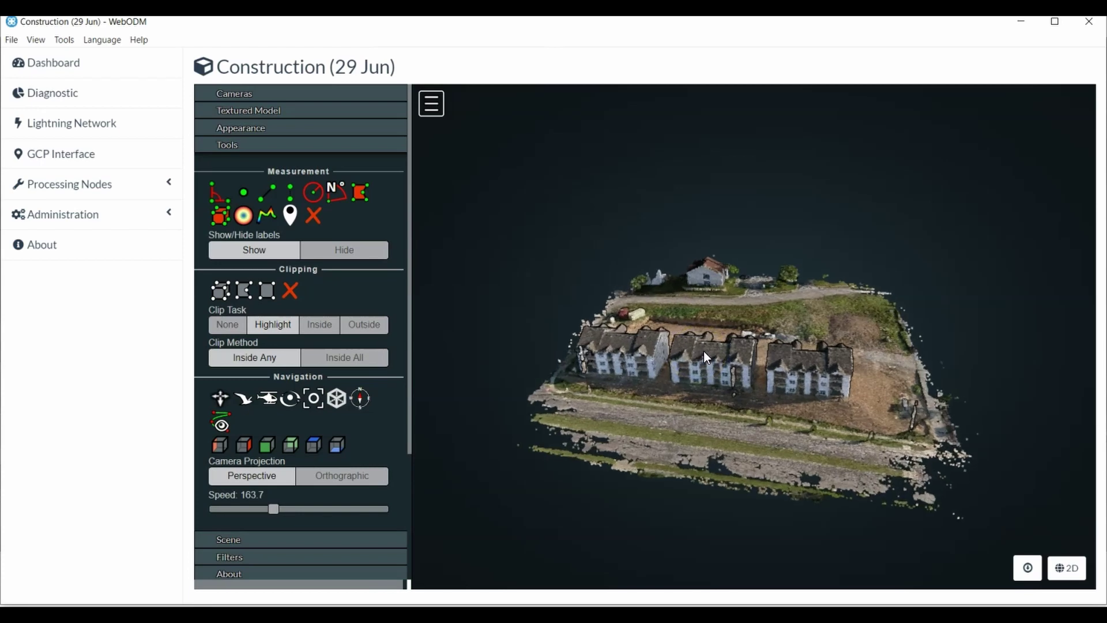
scroll(700, 354, up, 3)
click(632, 367)
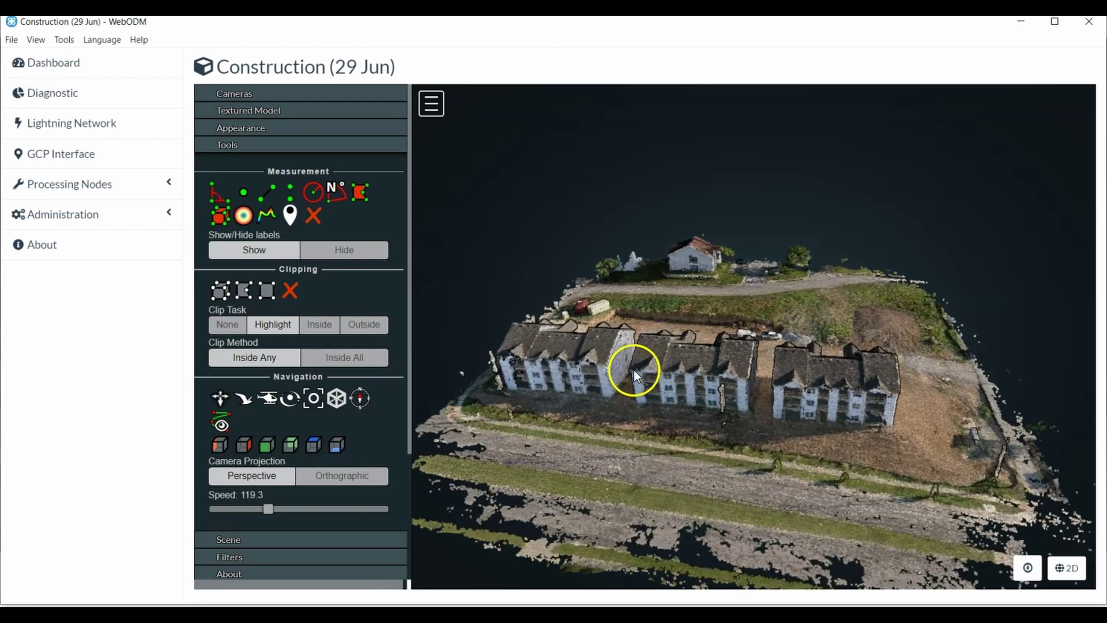
drag(628, 369, 683, 410)
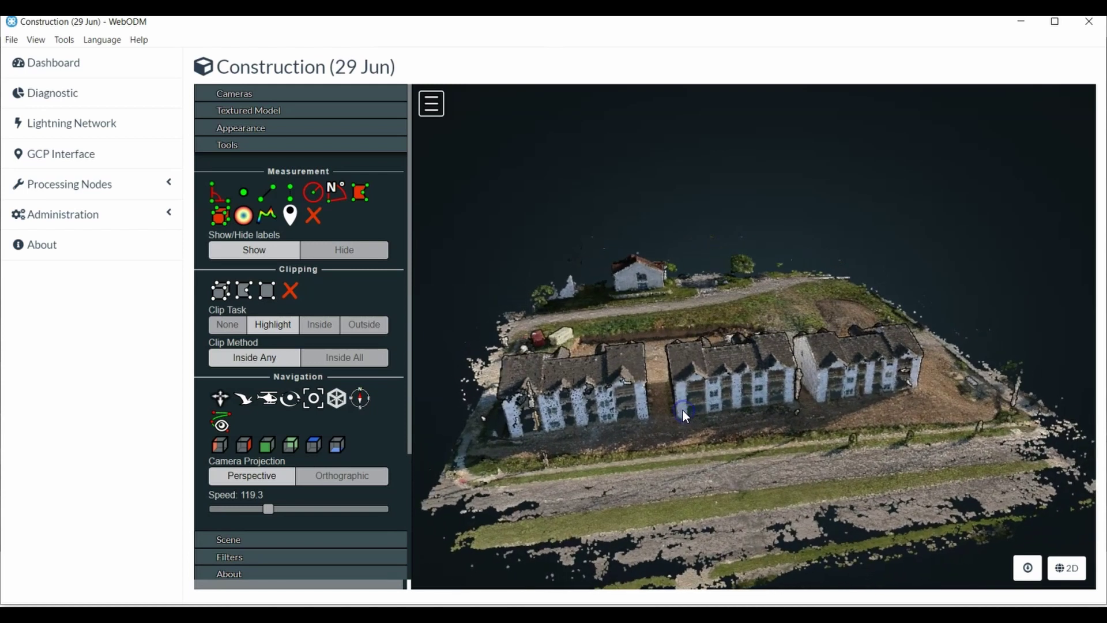
- Tick Show Model under Textured Model and orbit the textured townhouse blocks from several angles
click(297, 114)
click(213, 141)
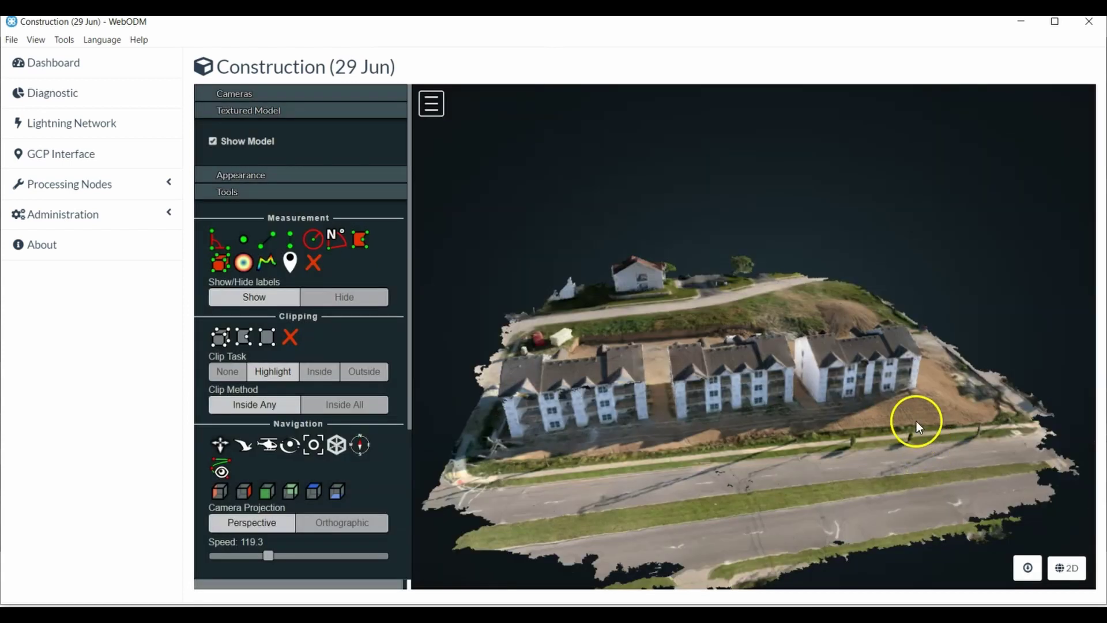
drag(916, 423, 633, 488)
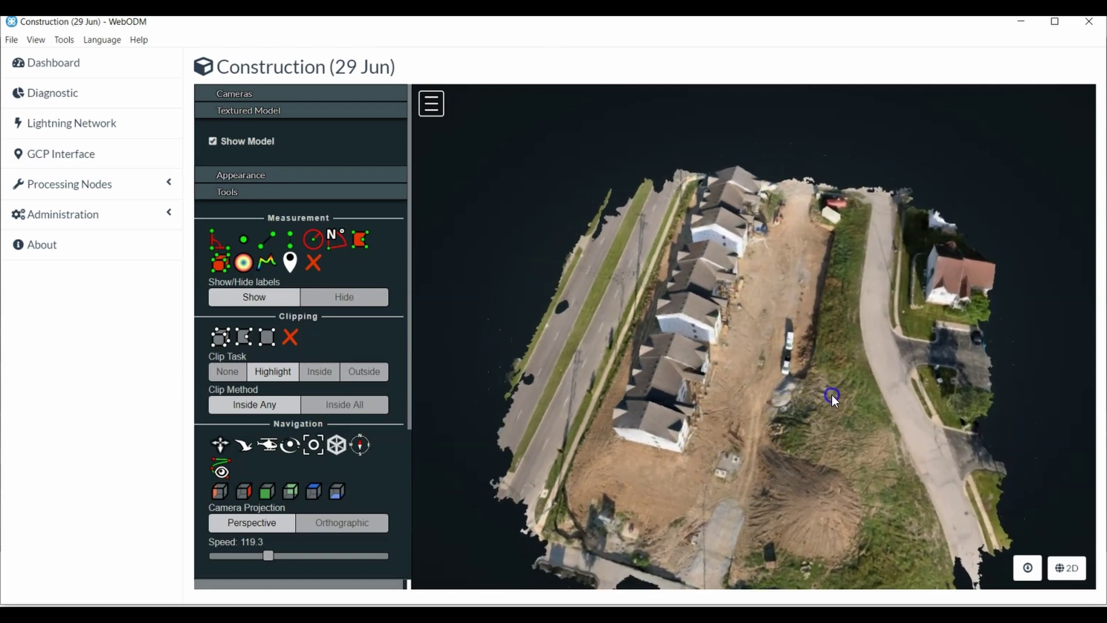
drag(831, 394, 955, 334)
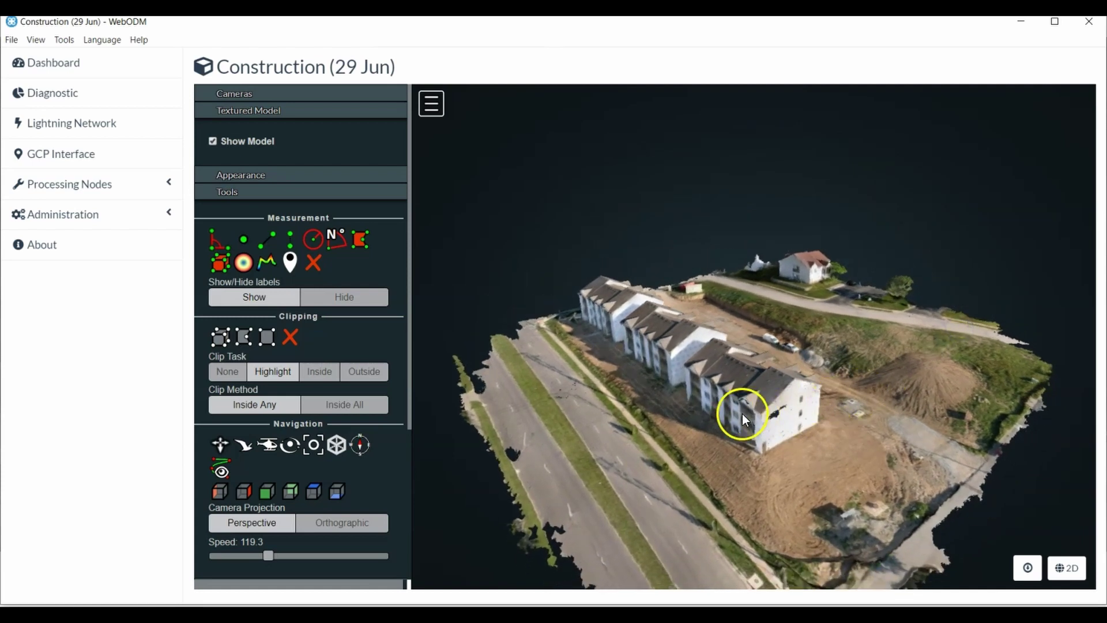
drag(742, 413, 861, 424)
drag(870, 420, 885, 420)
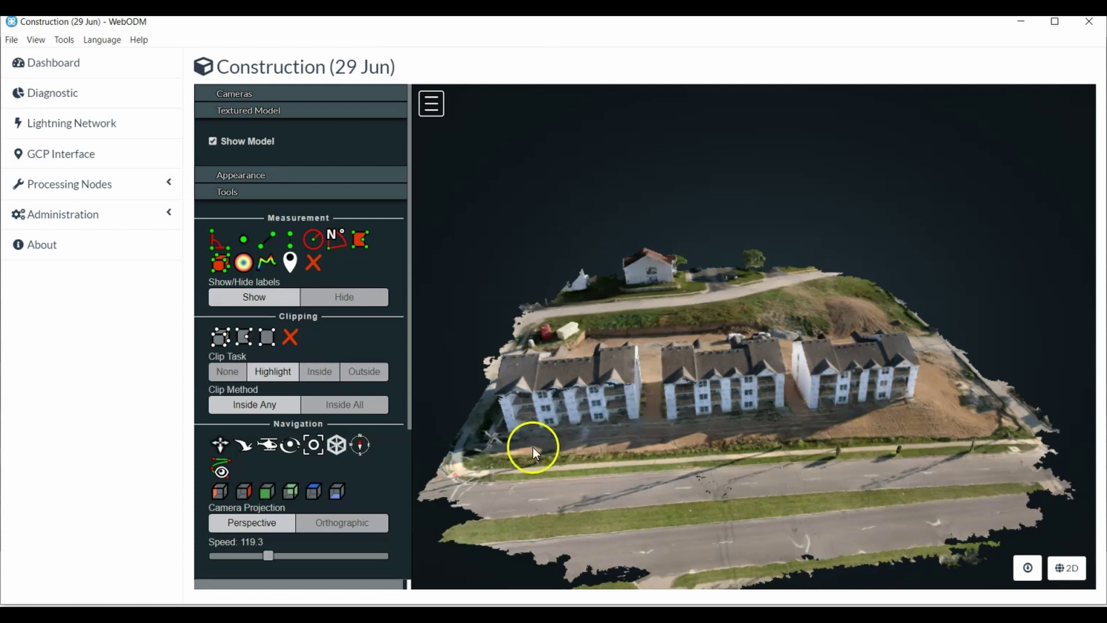
- Try the Skybox, Gradient, Black and White backgrounds under Appearance, settling on None
click(302, 178)
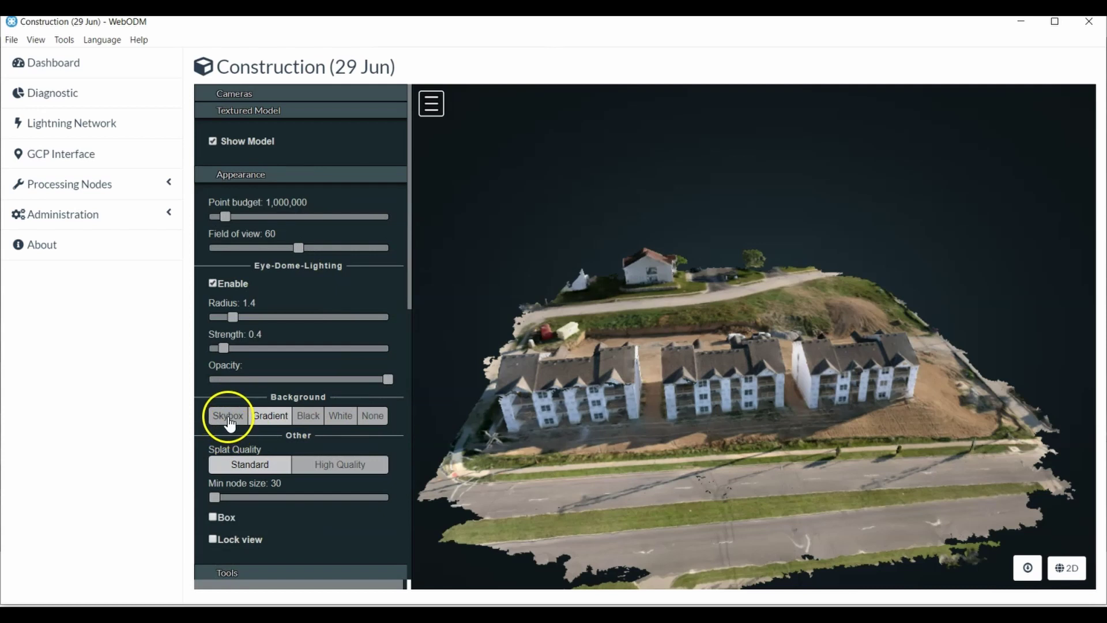
click(228, 419)
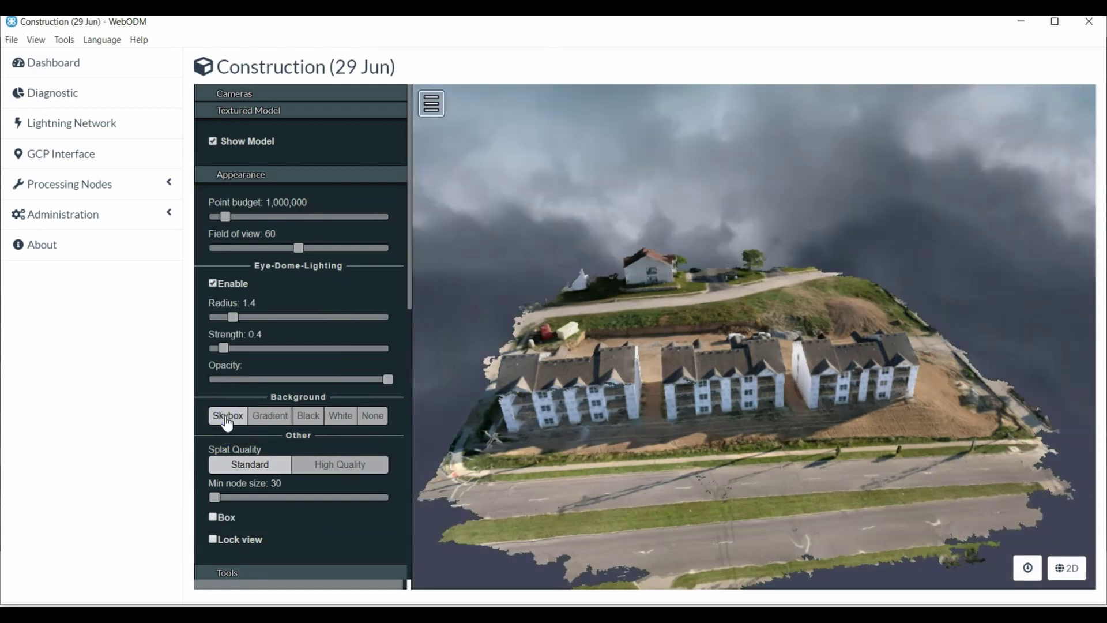
click(269, 416)
click(309, 415)
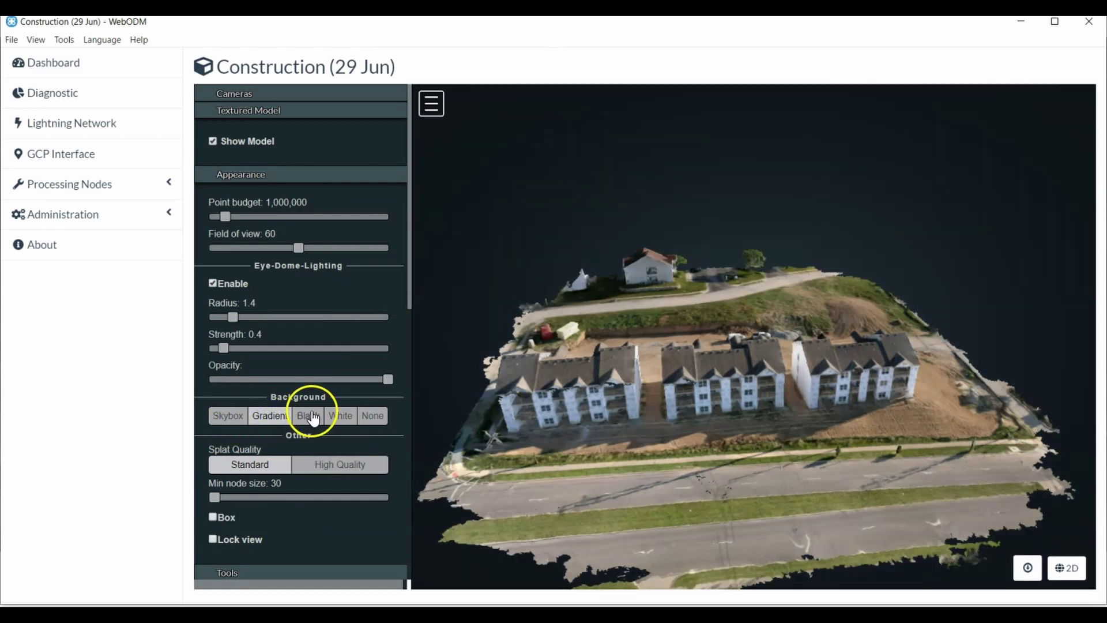
click(332, 418)
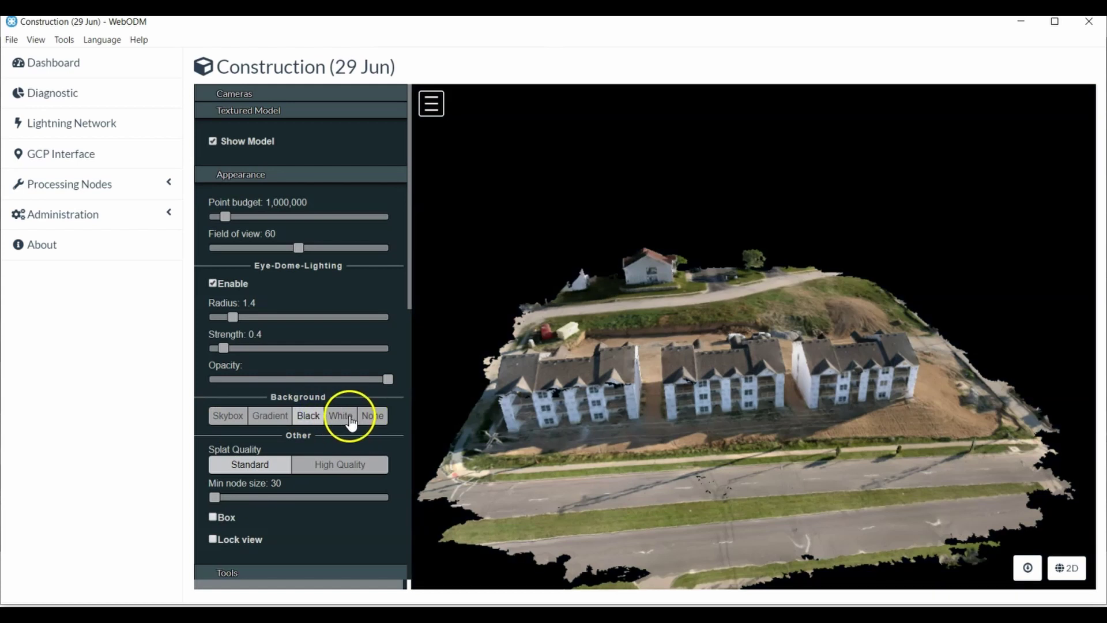
click(374, 417)
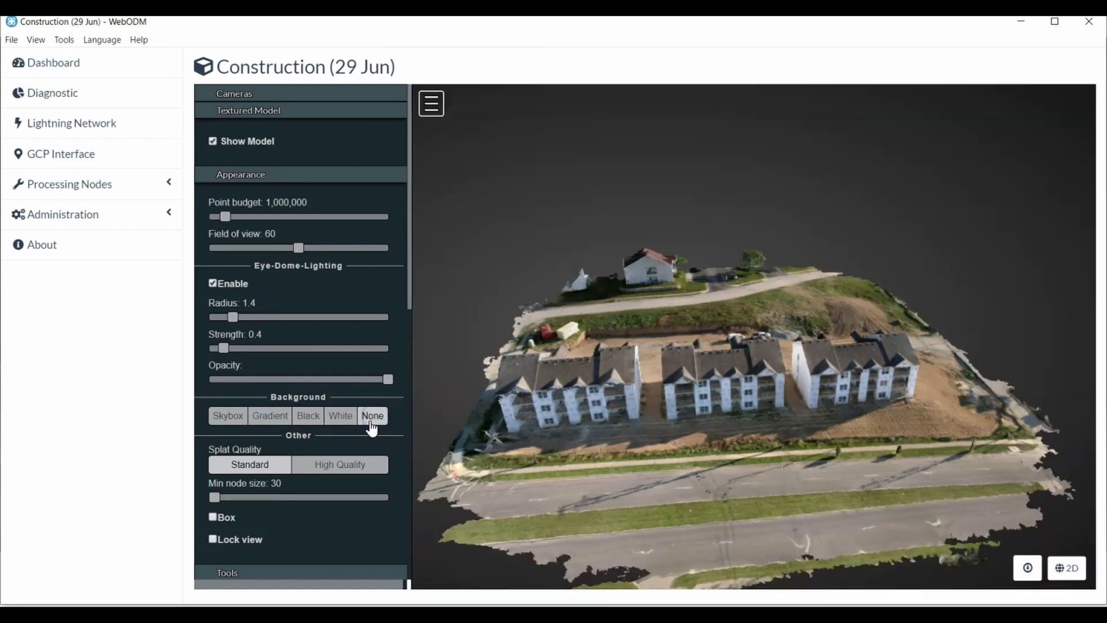
drag(747, 459, 850, 417)
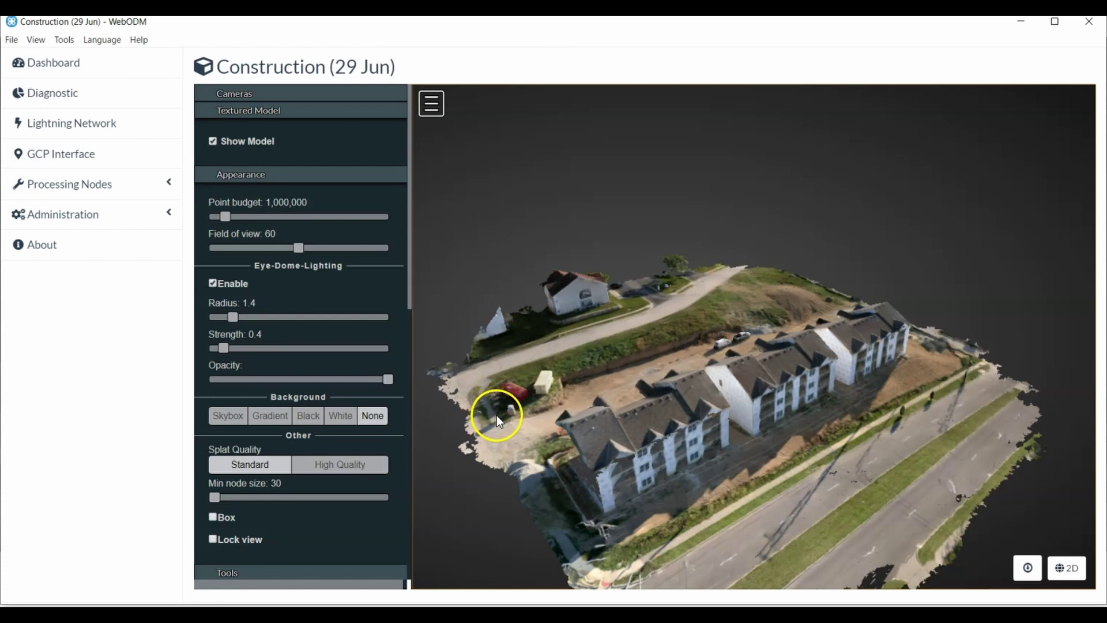
drag(549, 427, 891, 462)
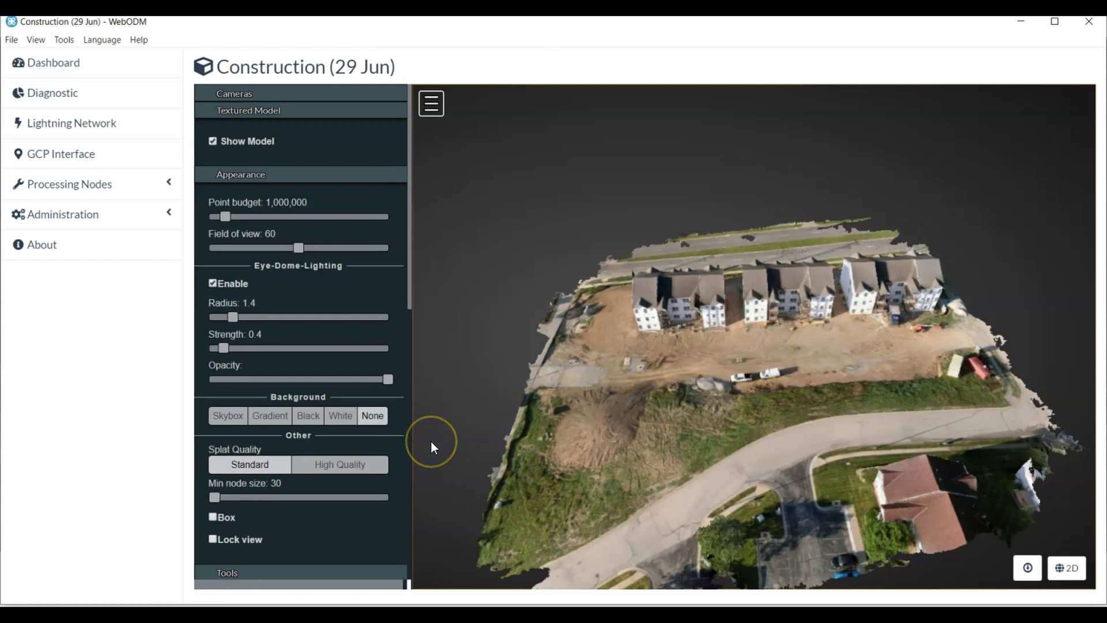
- Return to the 2D orthophoto, zooming in and centring the three townhouse blocks
click(1061, 571)
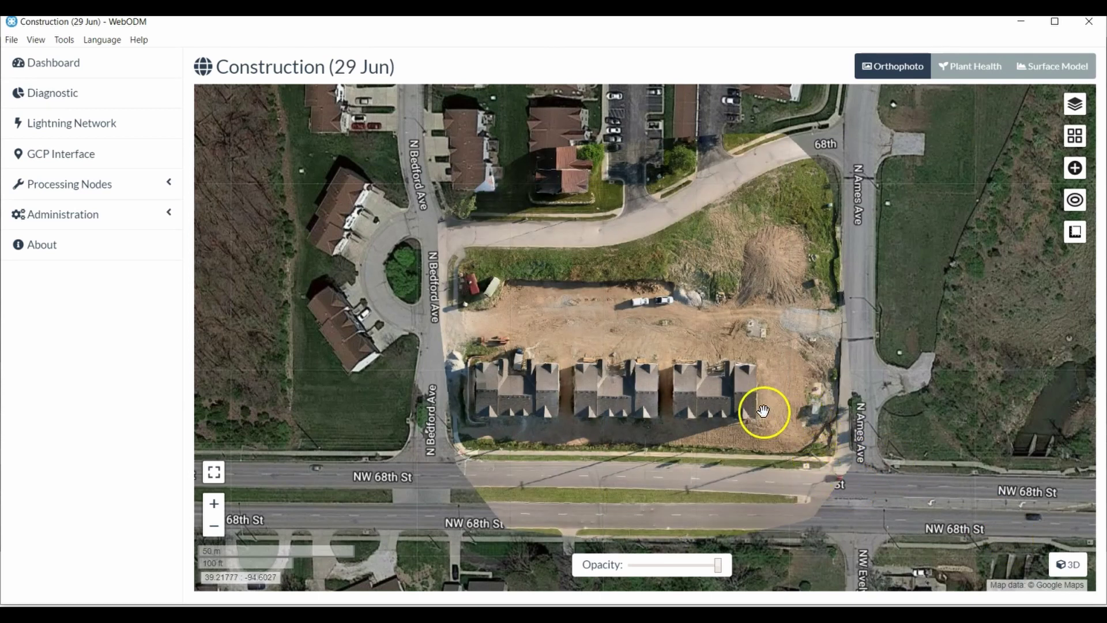
scroll(727, 418, up, 1)
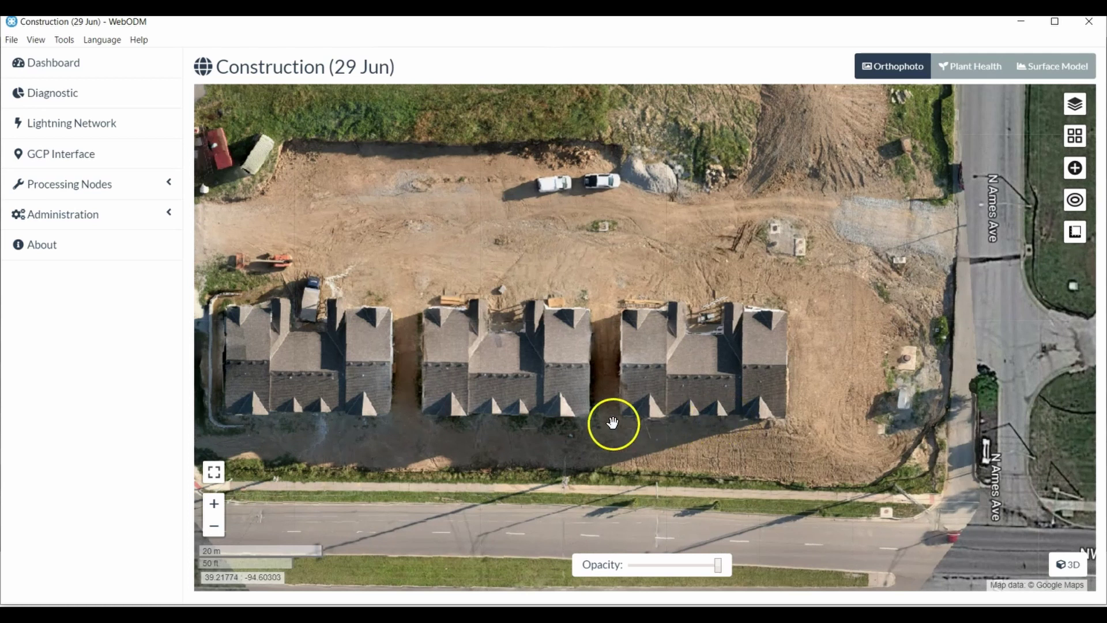
drag(582, 423, 732, 360)
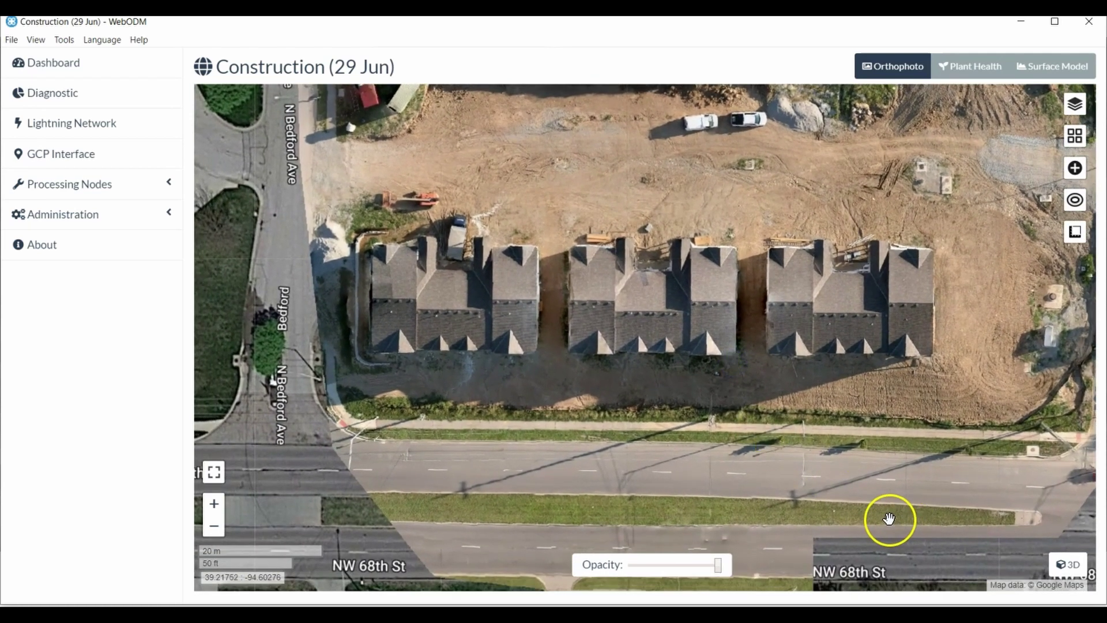